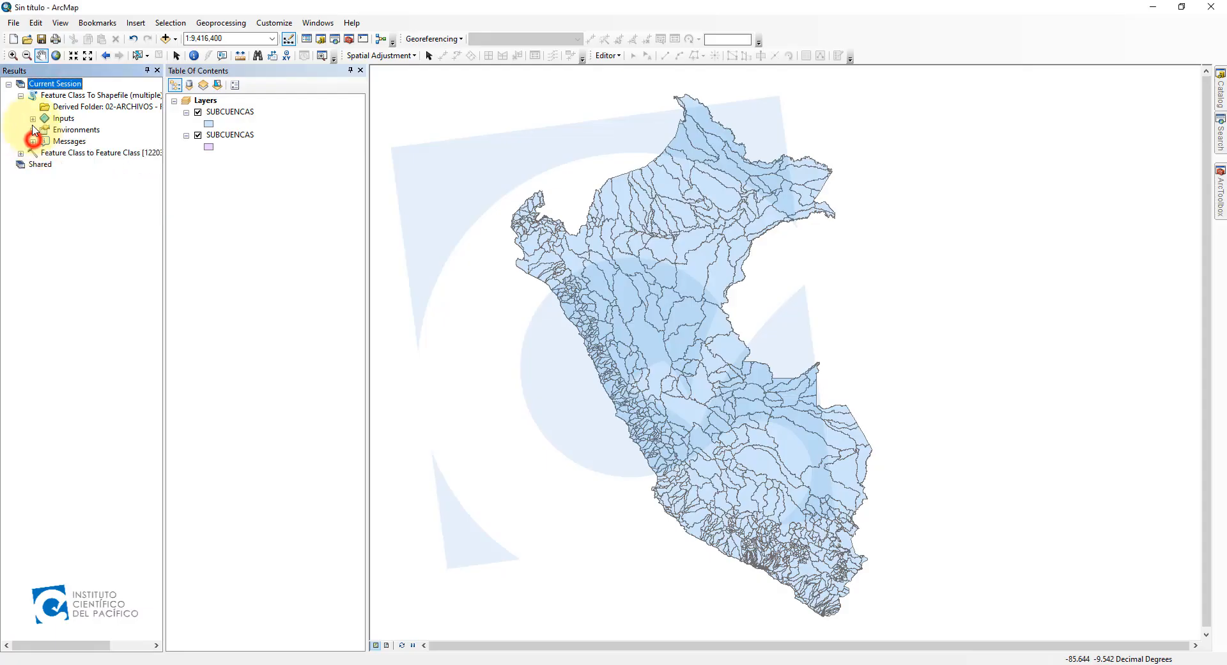
- Collapse the Feature Class To Shapefile entry in the geoprocessing results
click(21, 96)
click(66, 224)
click(231, 261)
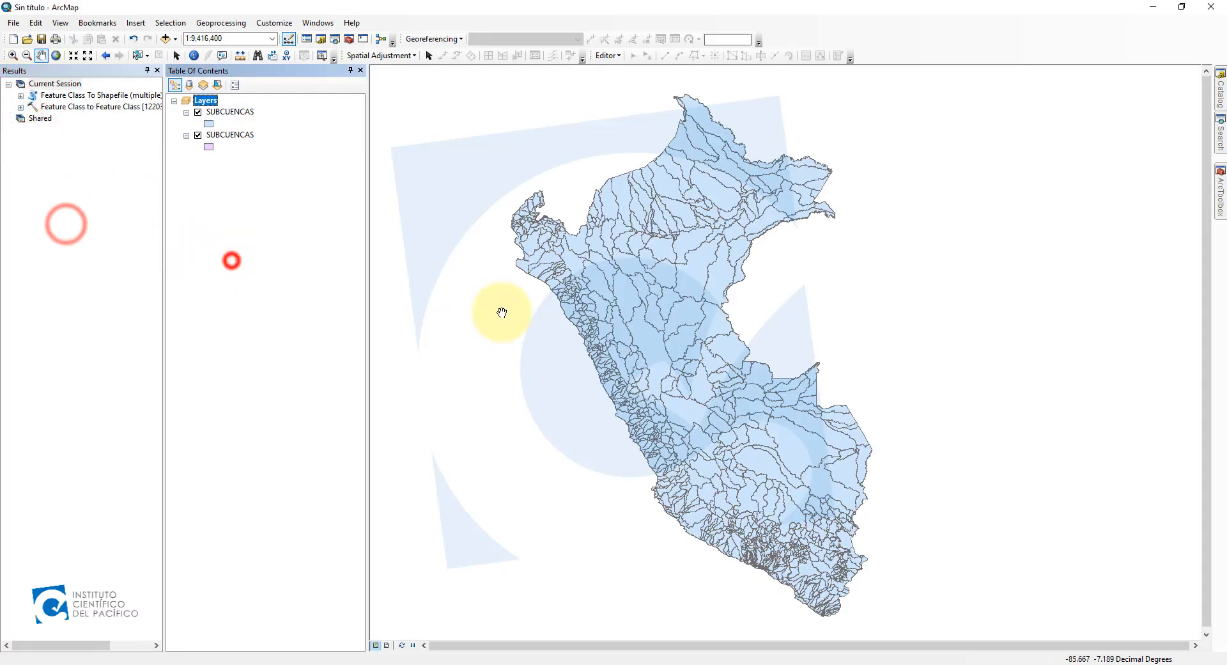
- Start creating a new feature class in the GDB_PRACTICA.gdb geodatabase
click(1220, 89)
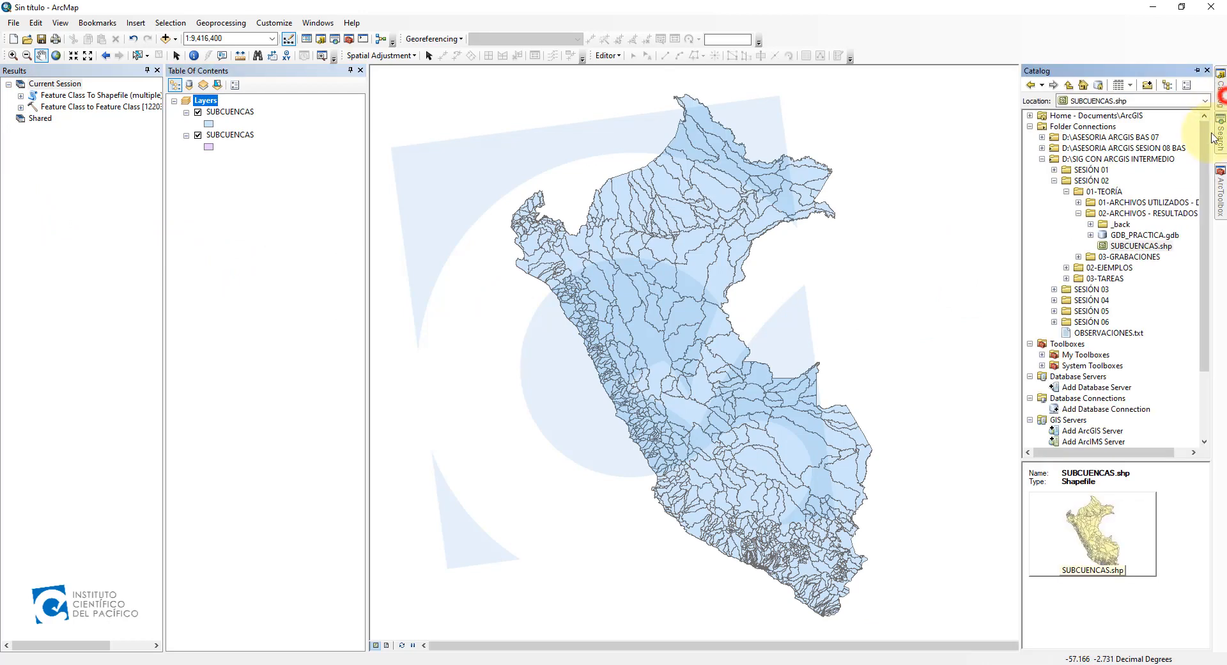
click(1125, 235)
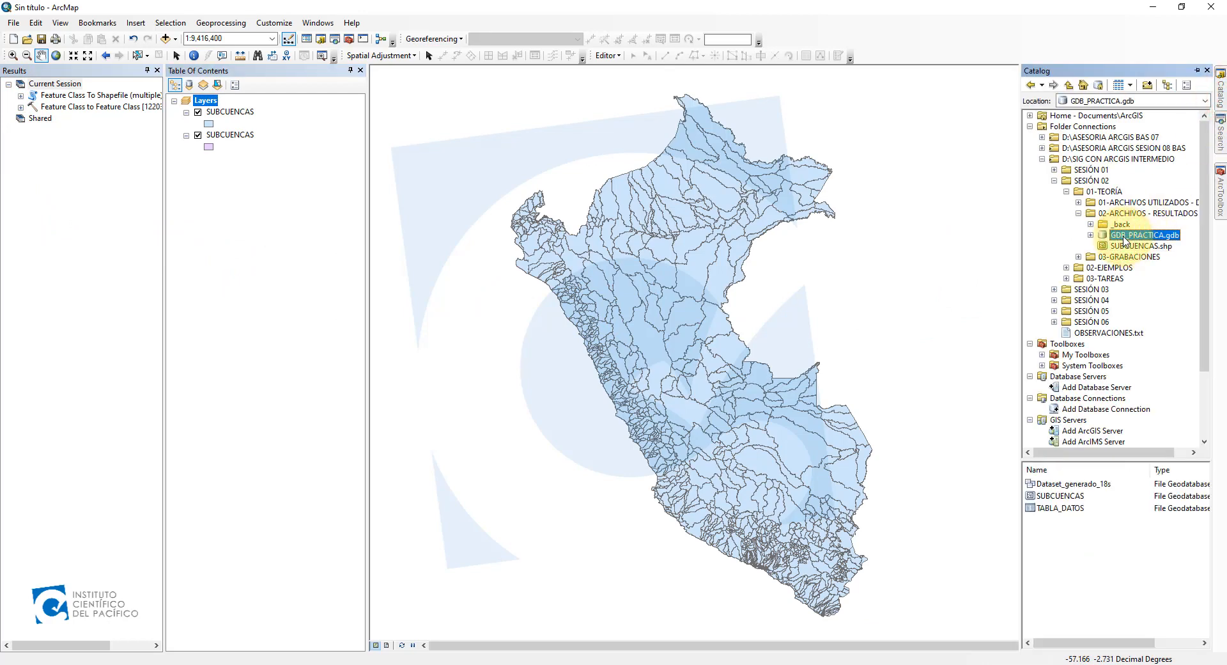
right_click(1124, 238)
mouse_move(1130, 364)
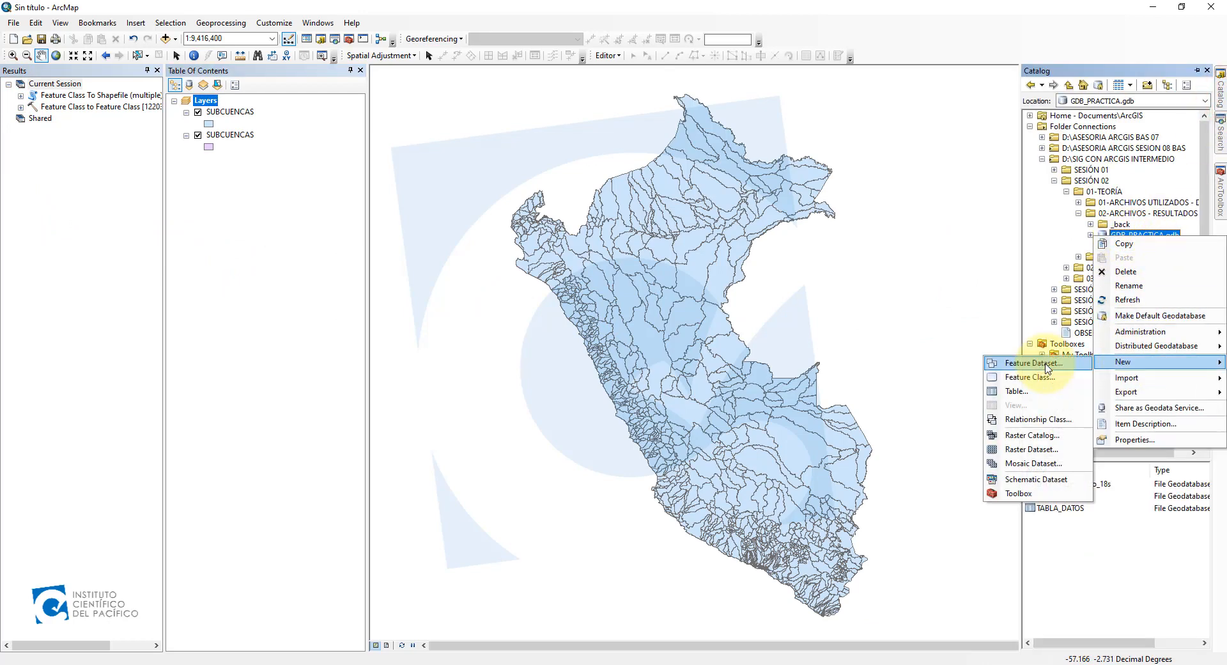
click(1047, 378)
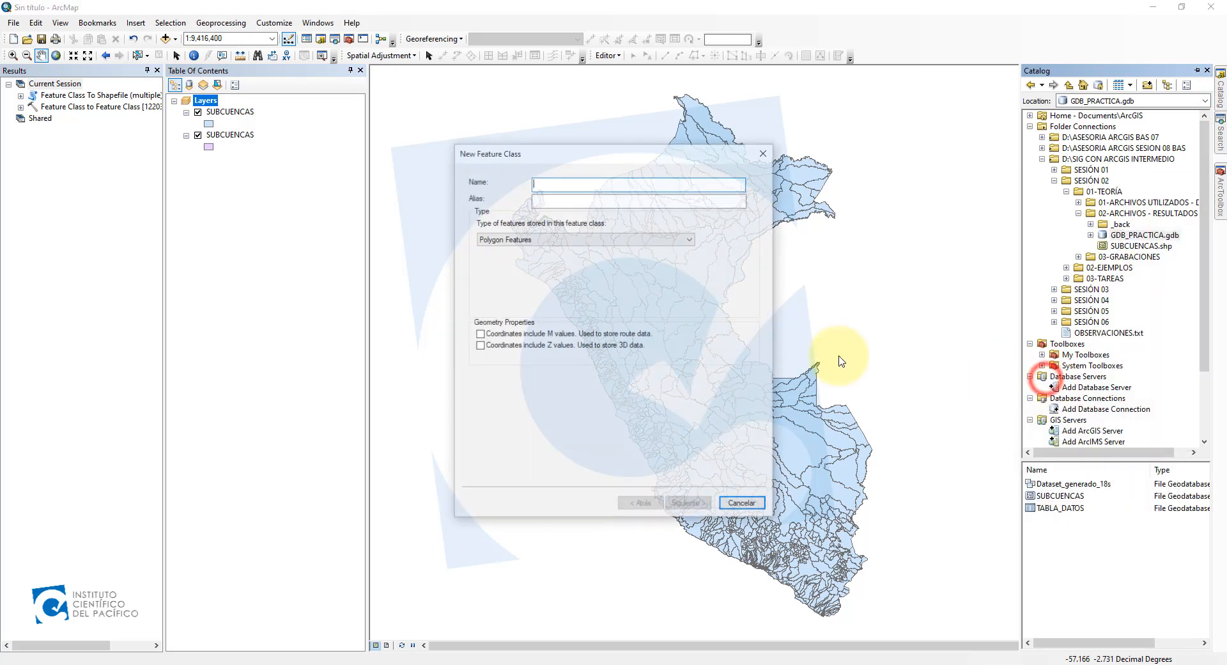
- Name the feature class ANOTACIONES with the alias "Anotaciones de Manzanas" and set its type to Annotation Features
click(570, 184)
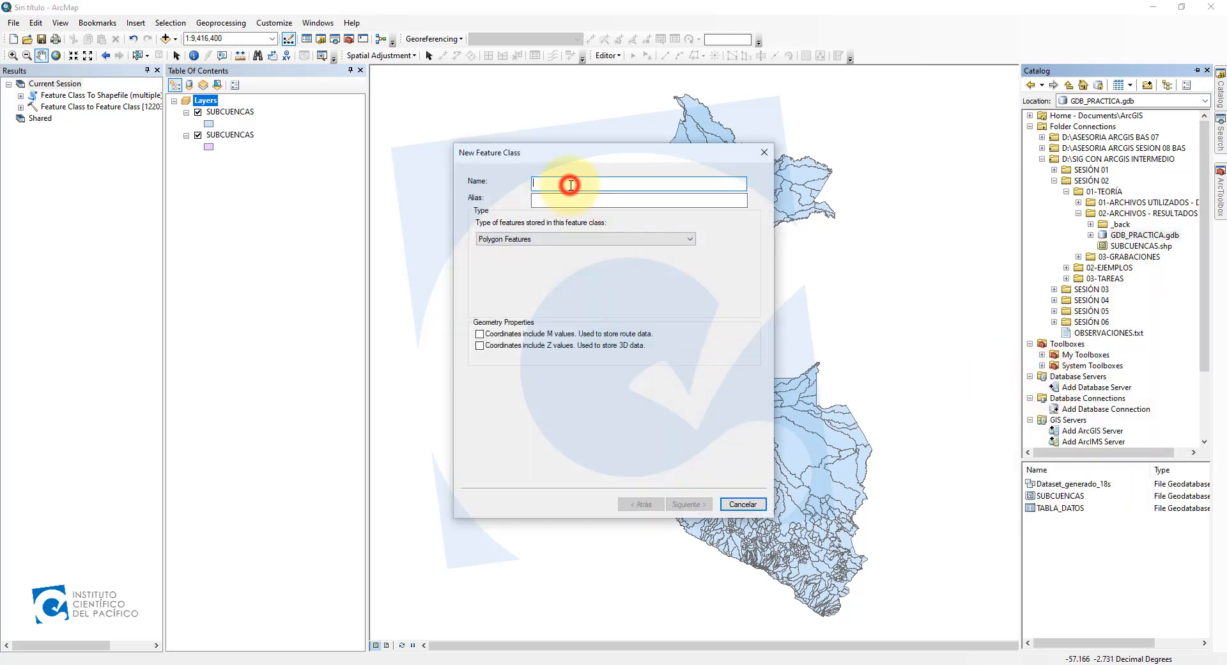
text(ANOTACIONES)
click(532, 200)
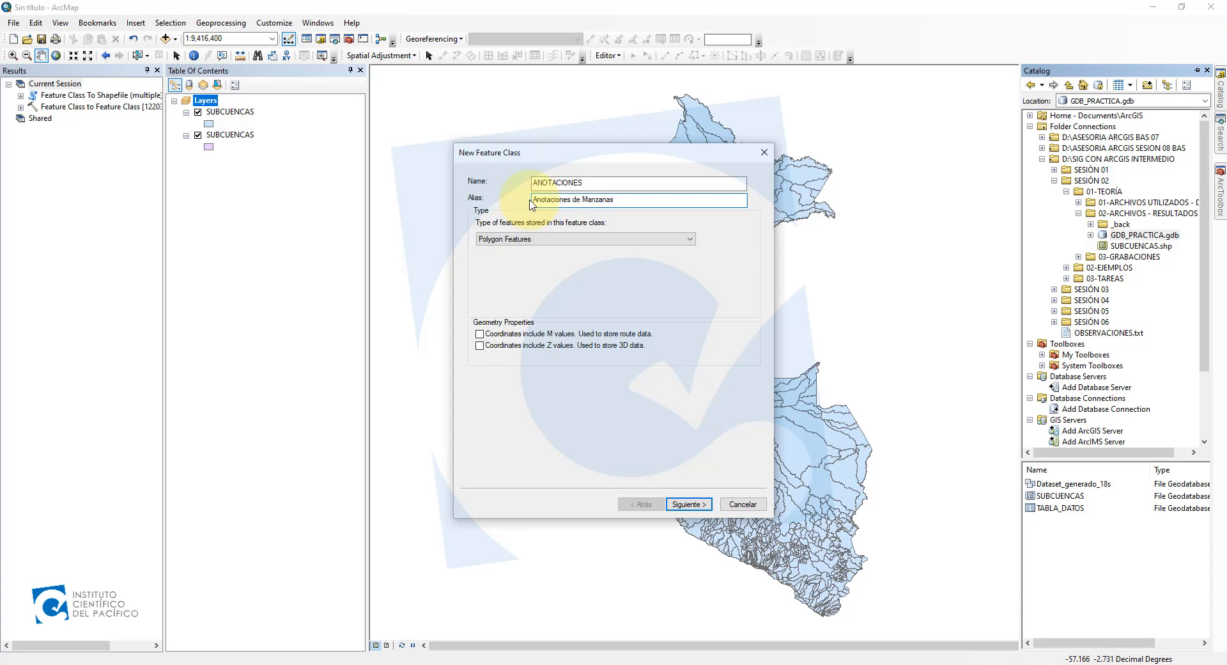
text(Anotaciones de Manzanas)
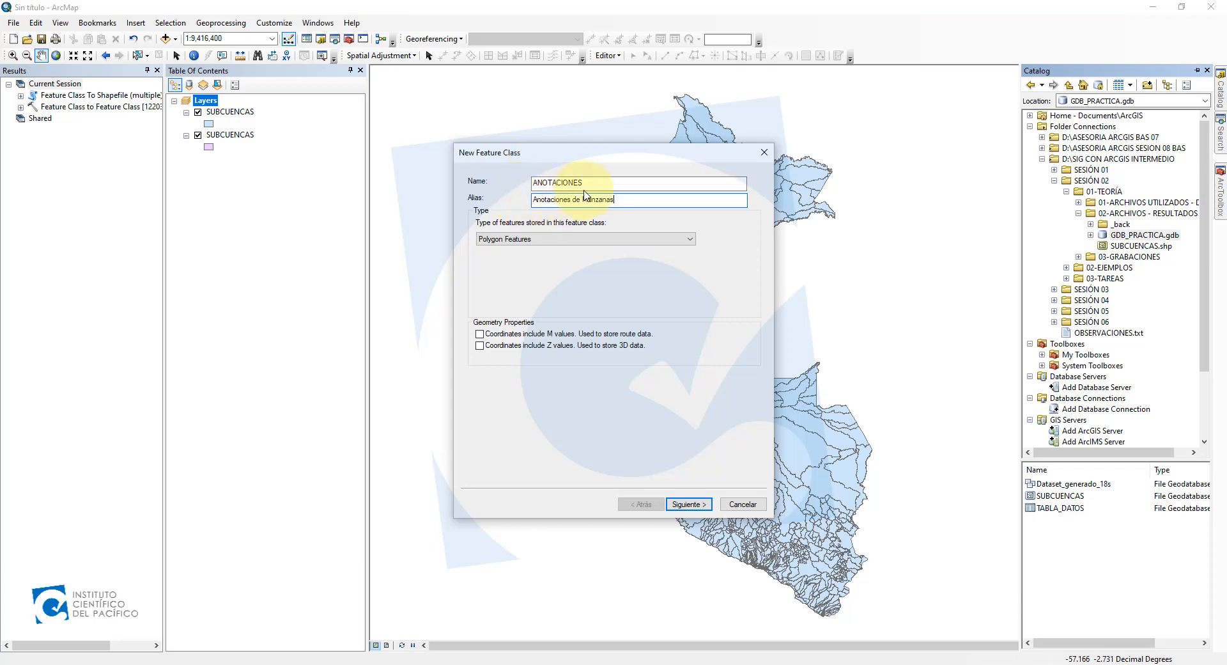
click(617, 200)
triple_click(621, 200)
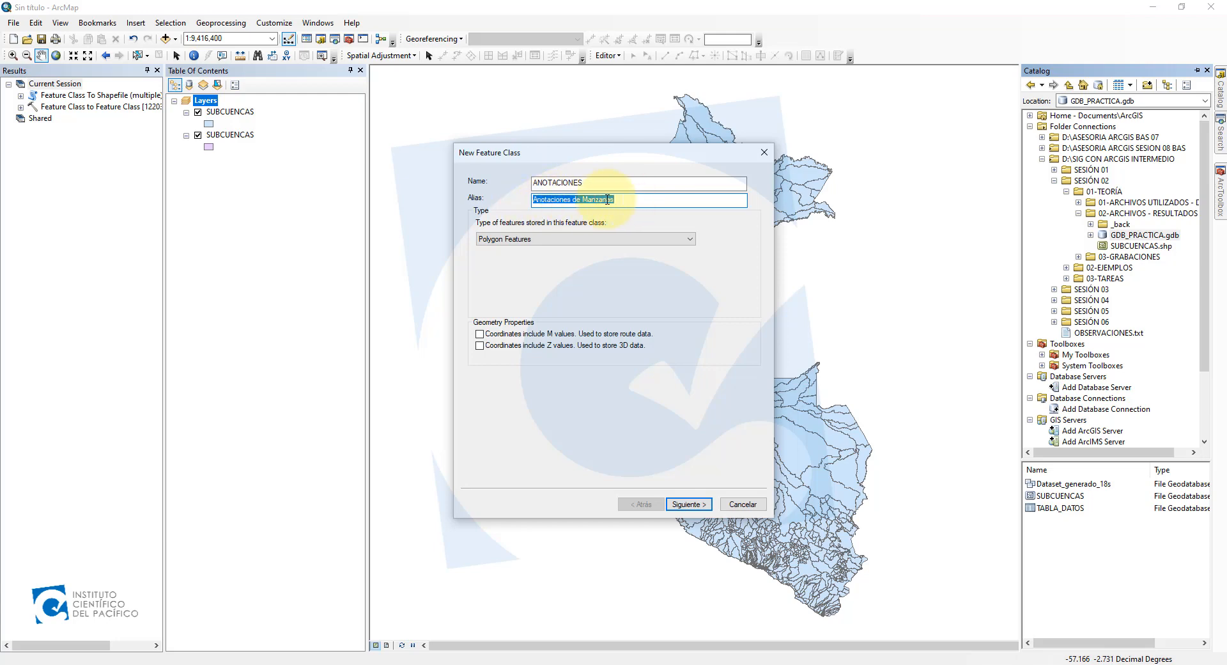
click(625, 199)
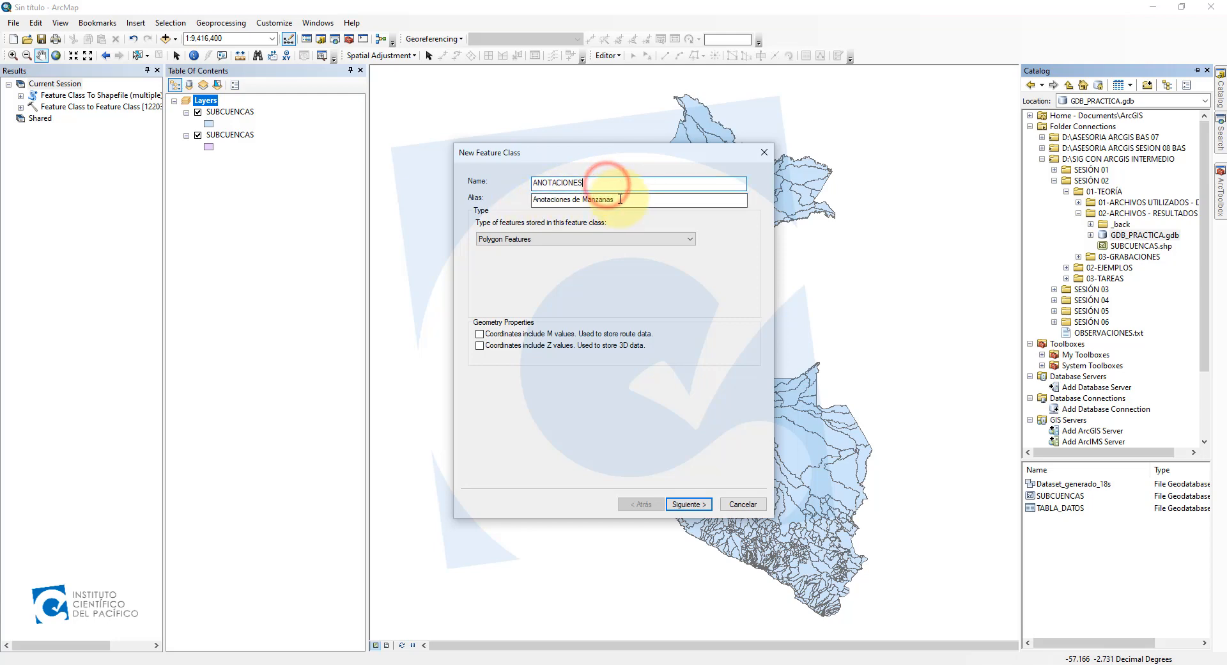
click(618, 199)
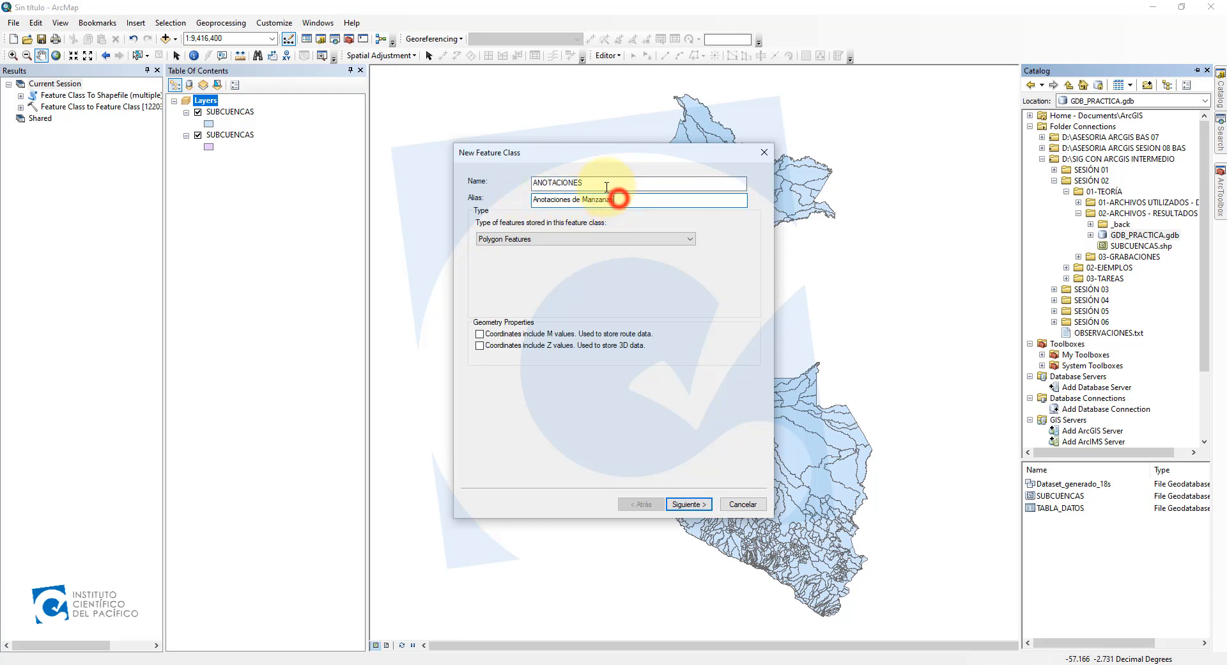
click(562, 243)
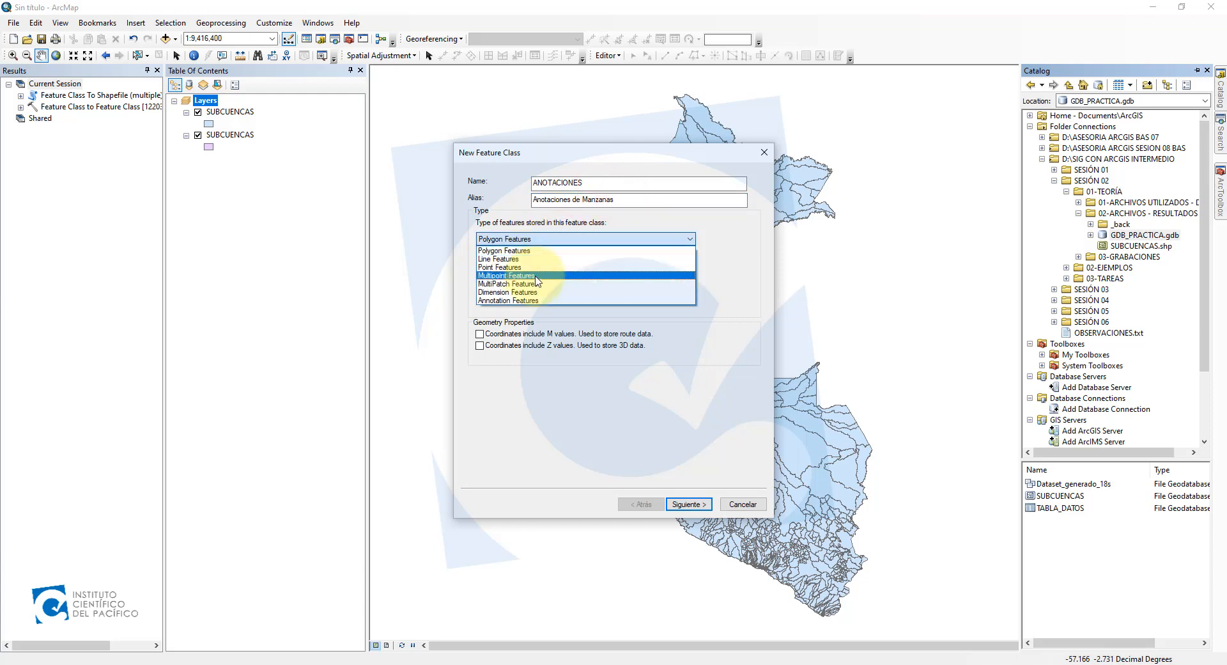
click(506, 301)
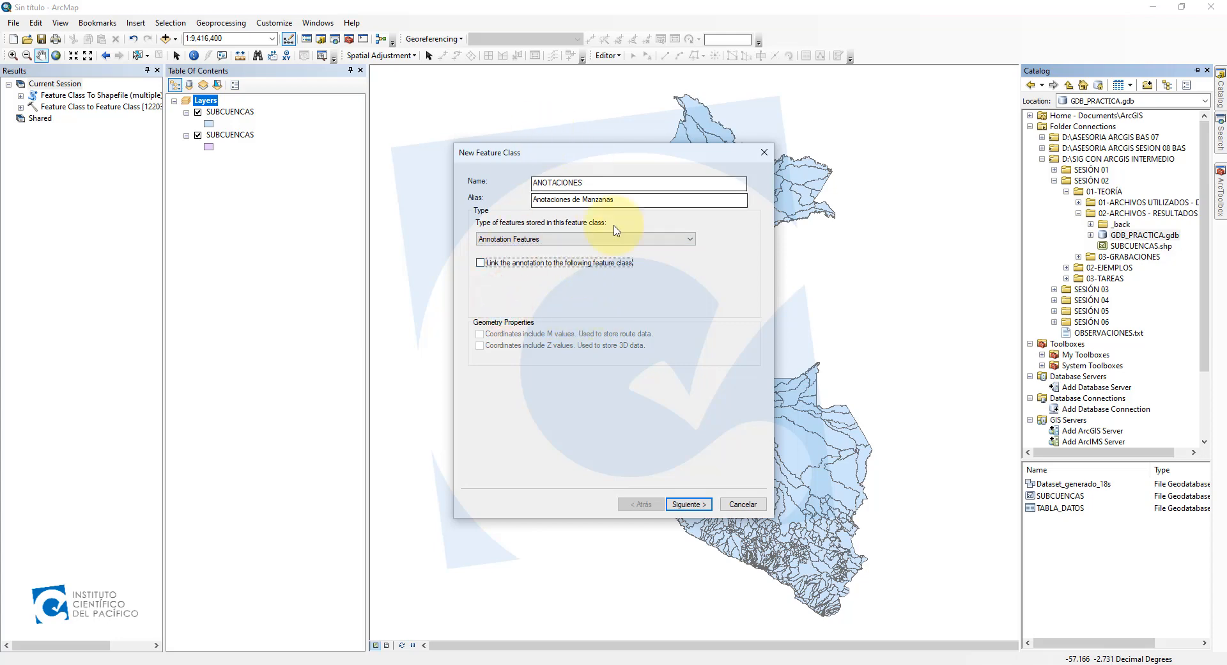
click(492, 265)
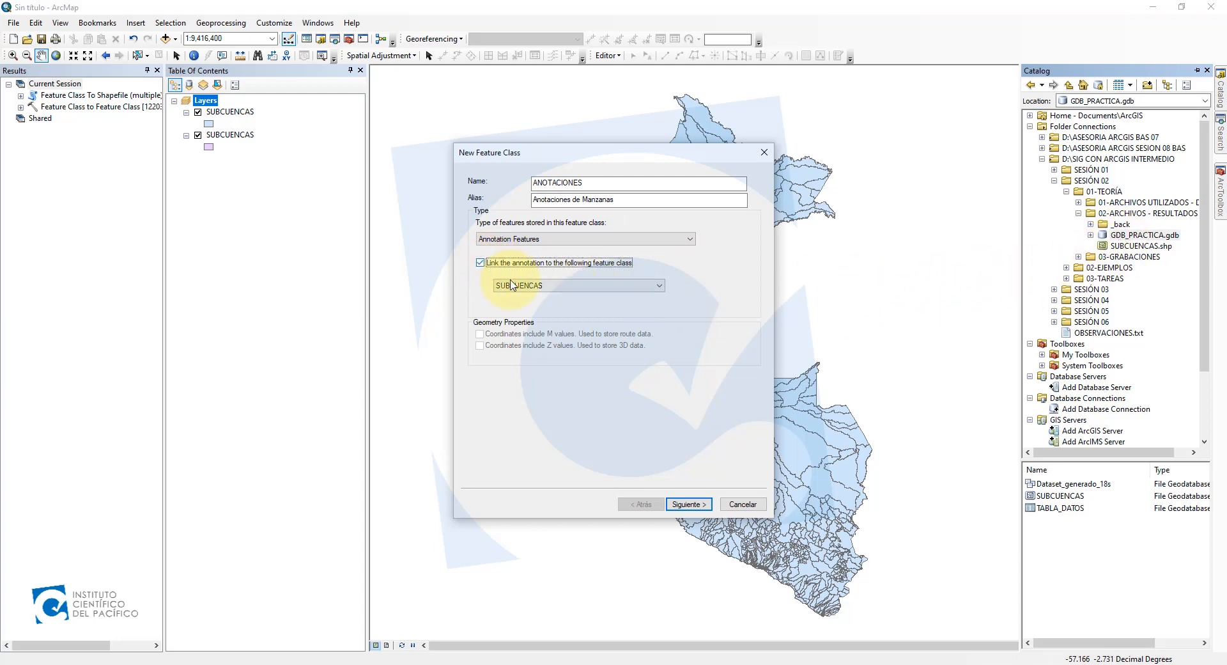
click(561, 286)
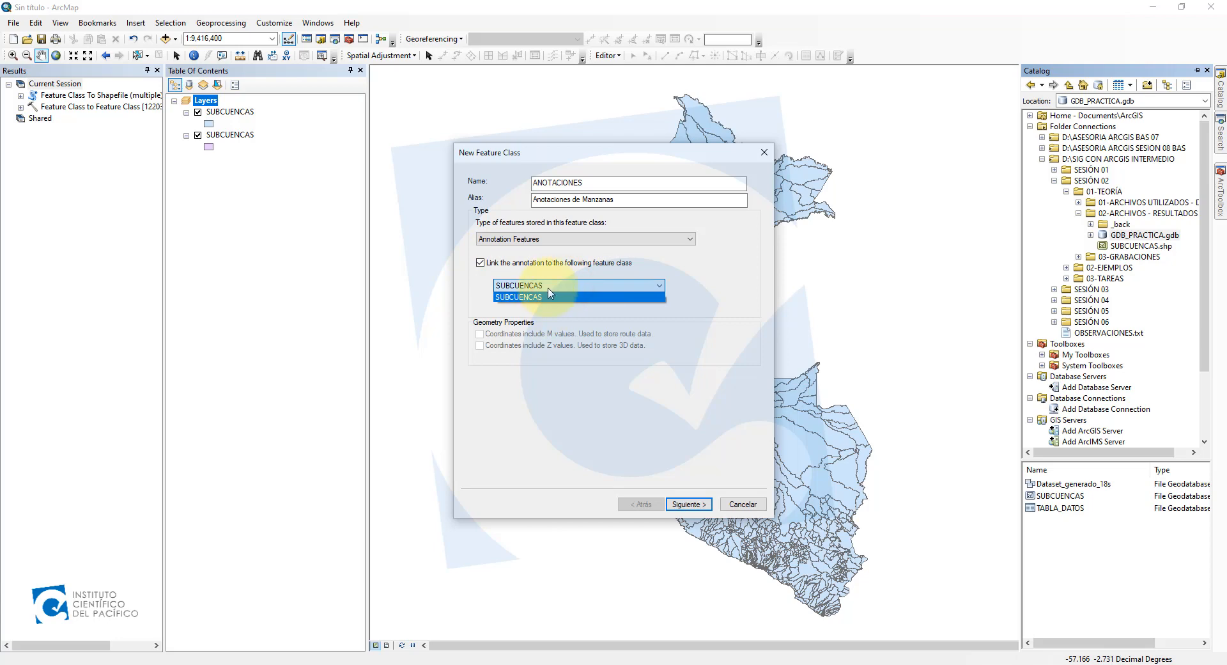
click(719, 285)
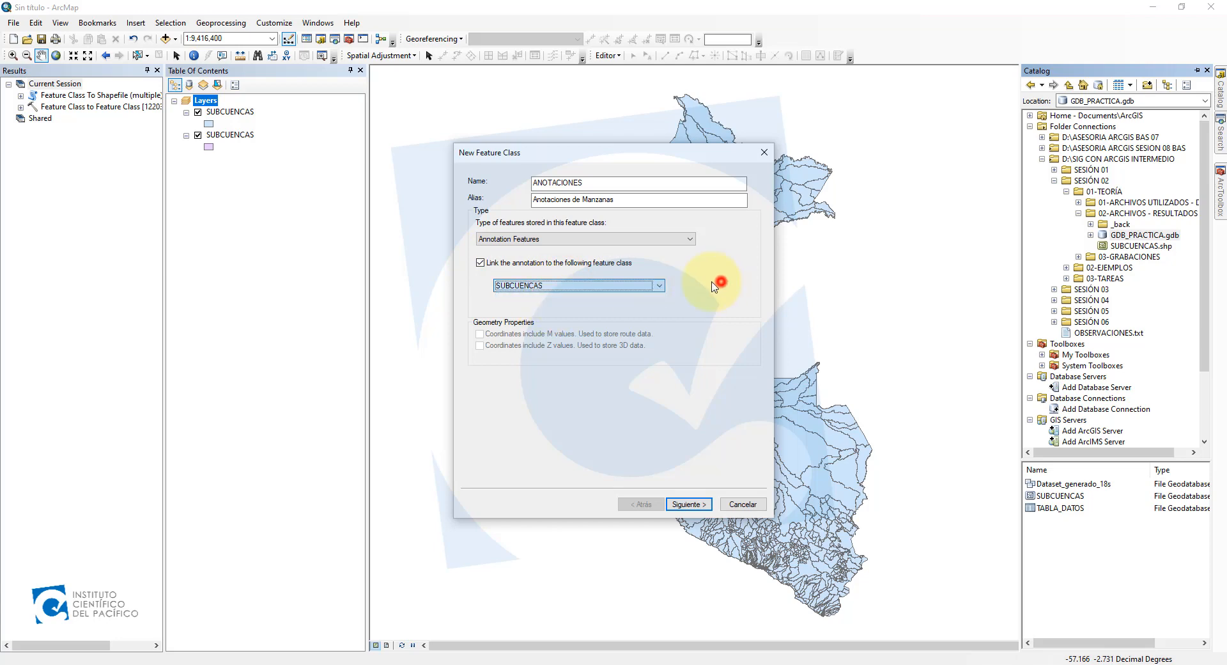
click(499, 263)
click(679, 306)
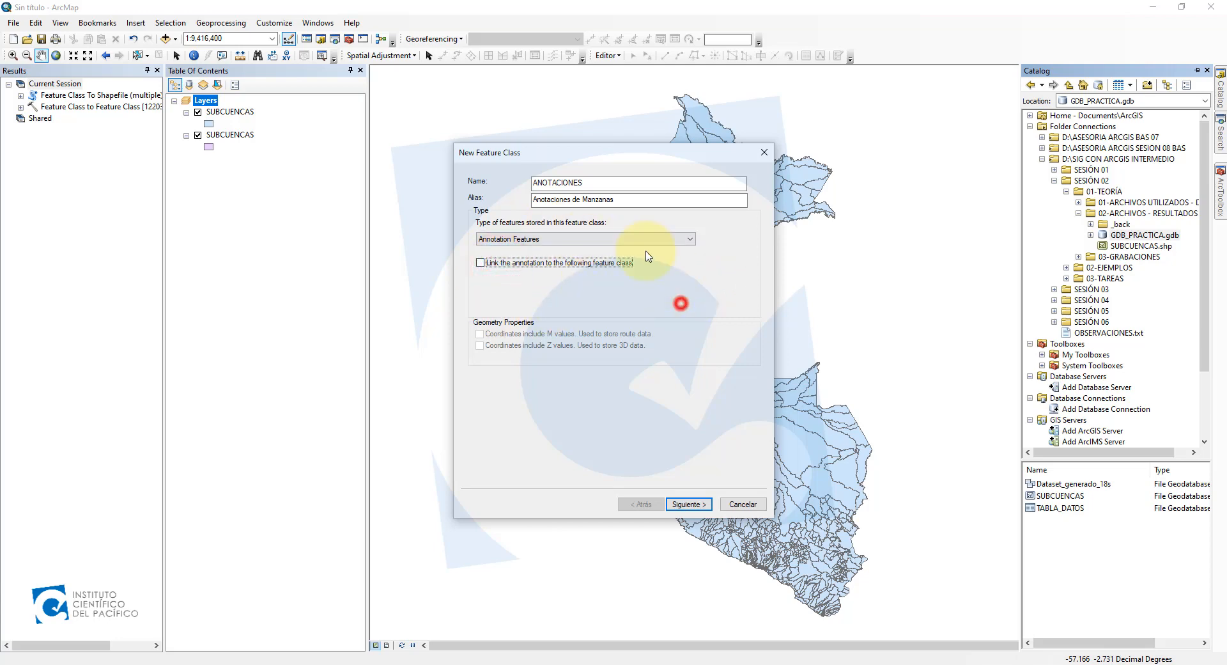
- Assign the WGS 1984 UTM Zone 18S coordinate system to the feature class and accept the default XY tolerance
click(693, 494)
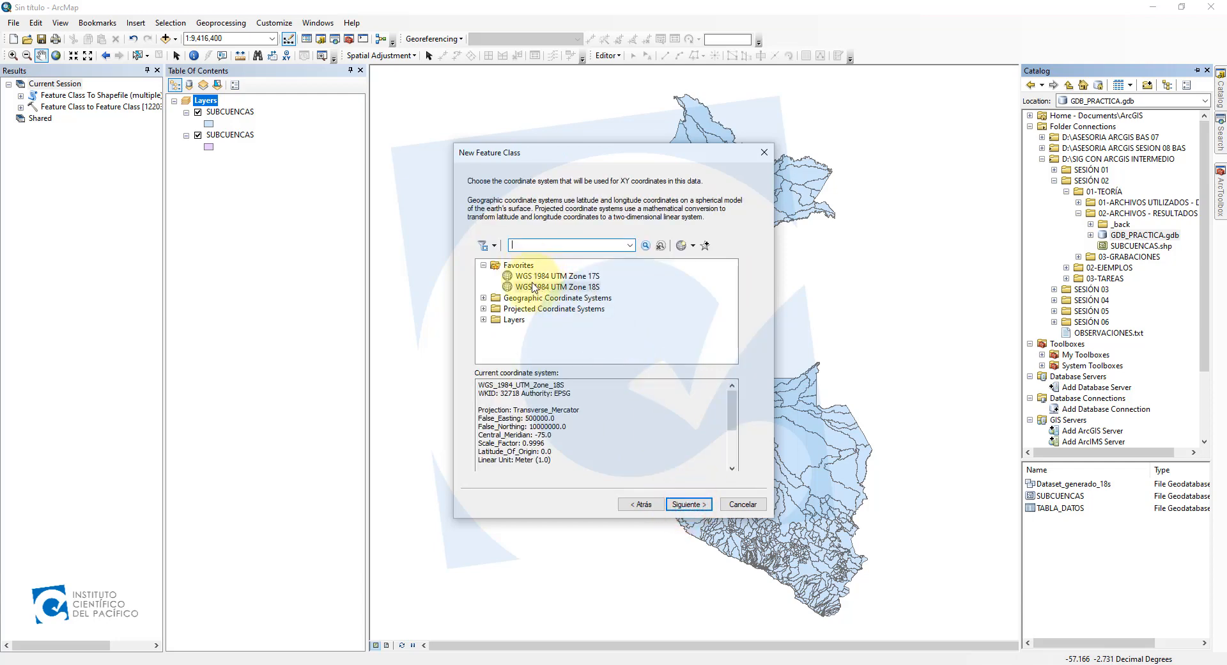
click(542, 288)
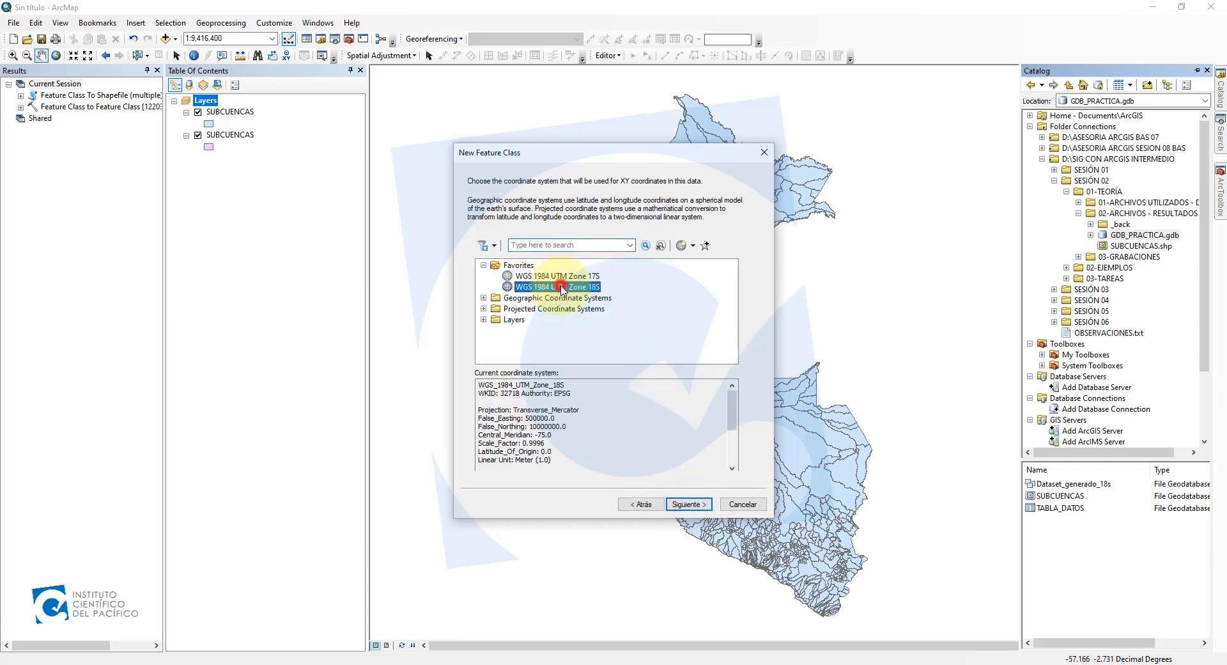
click(688, 503)
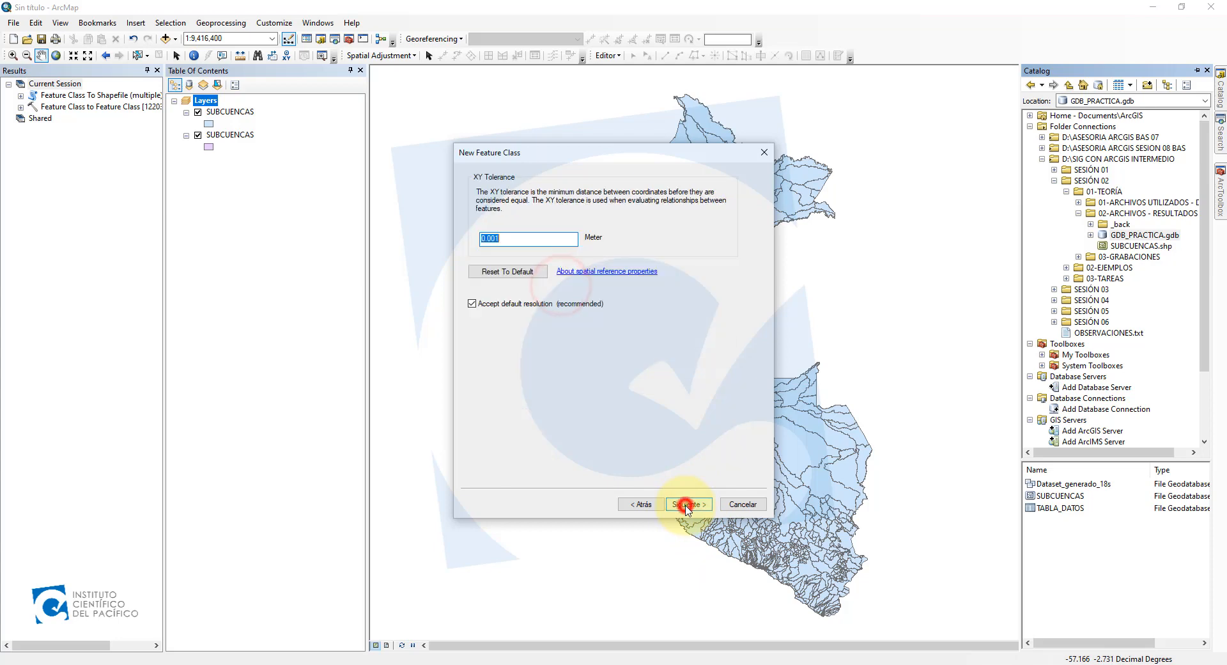
double_click(524, 241)
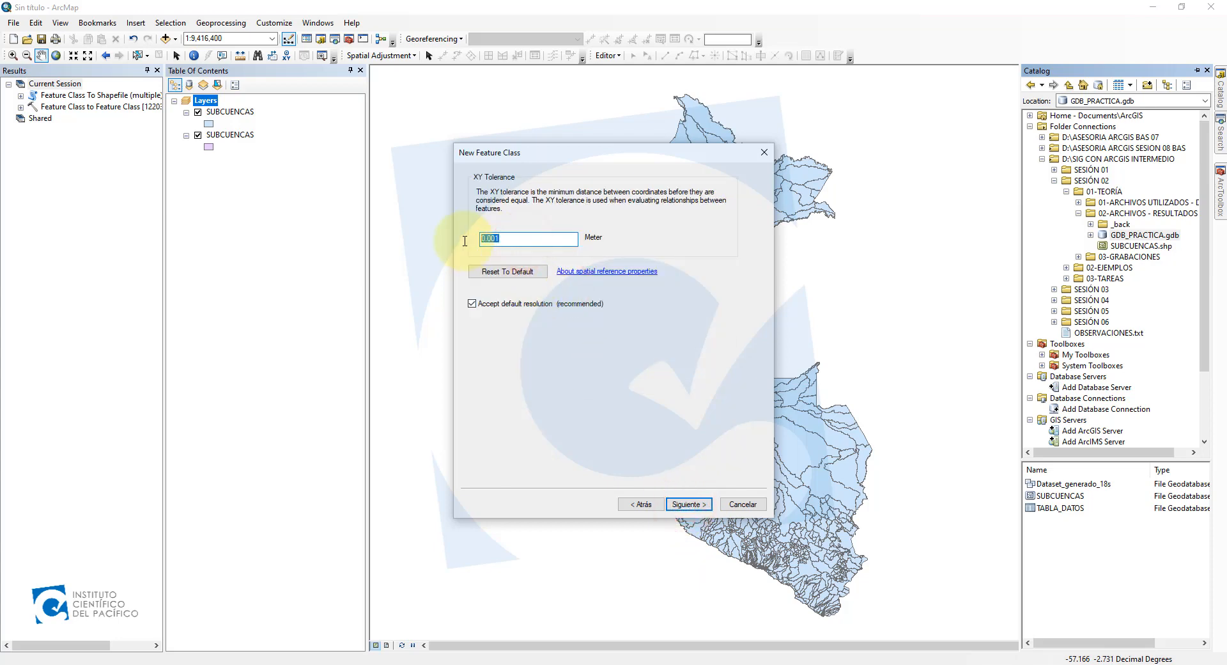
click(520, 241)
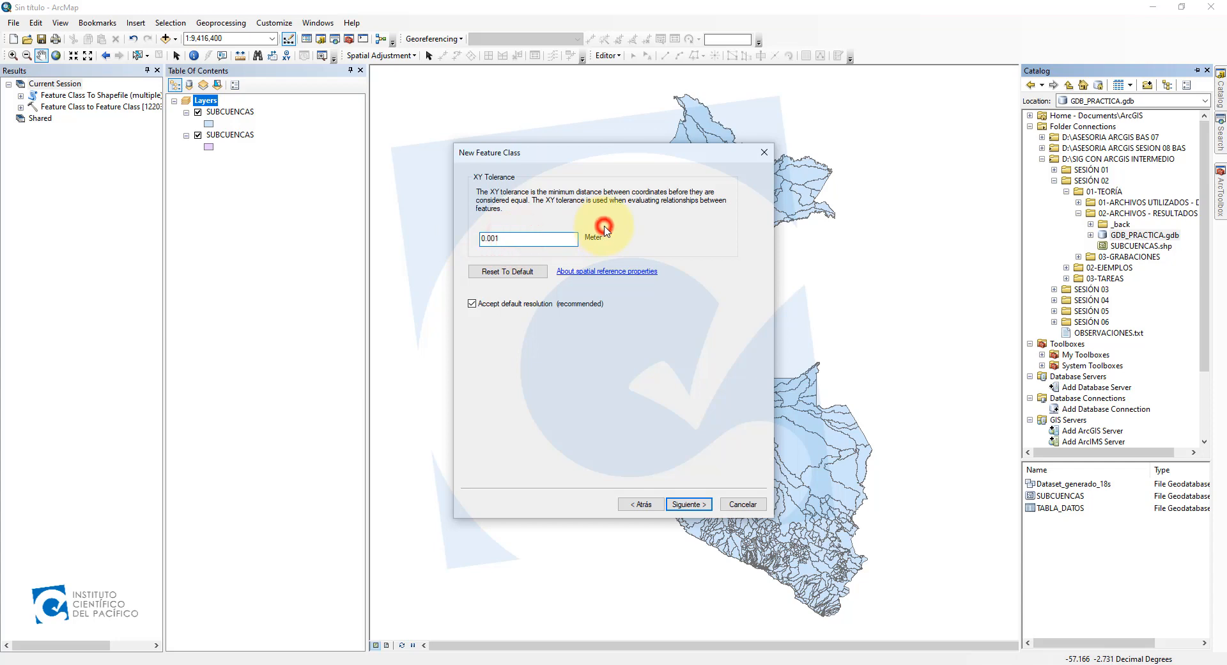
click(685, 503)
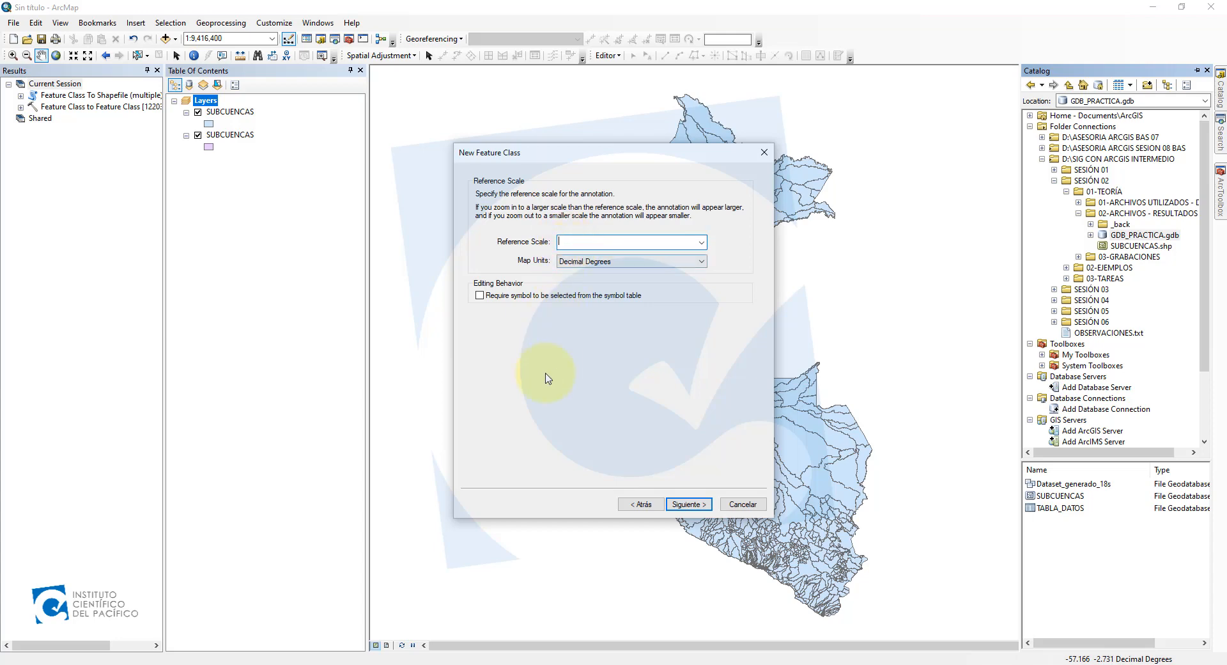
- Set the annotation's reference scale to 1:10000 and its map units to Meters
click(563, 242)
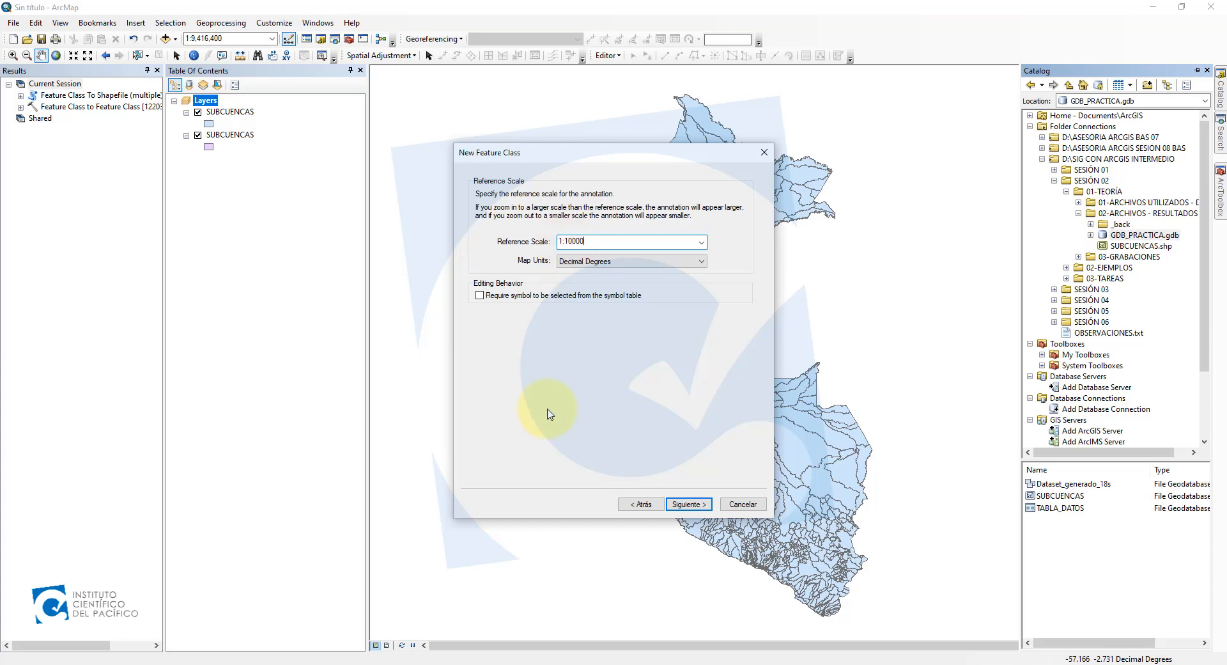
click(592, 261)
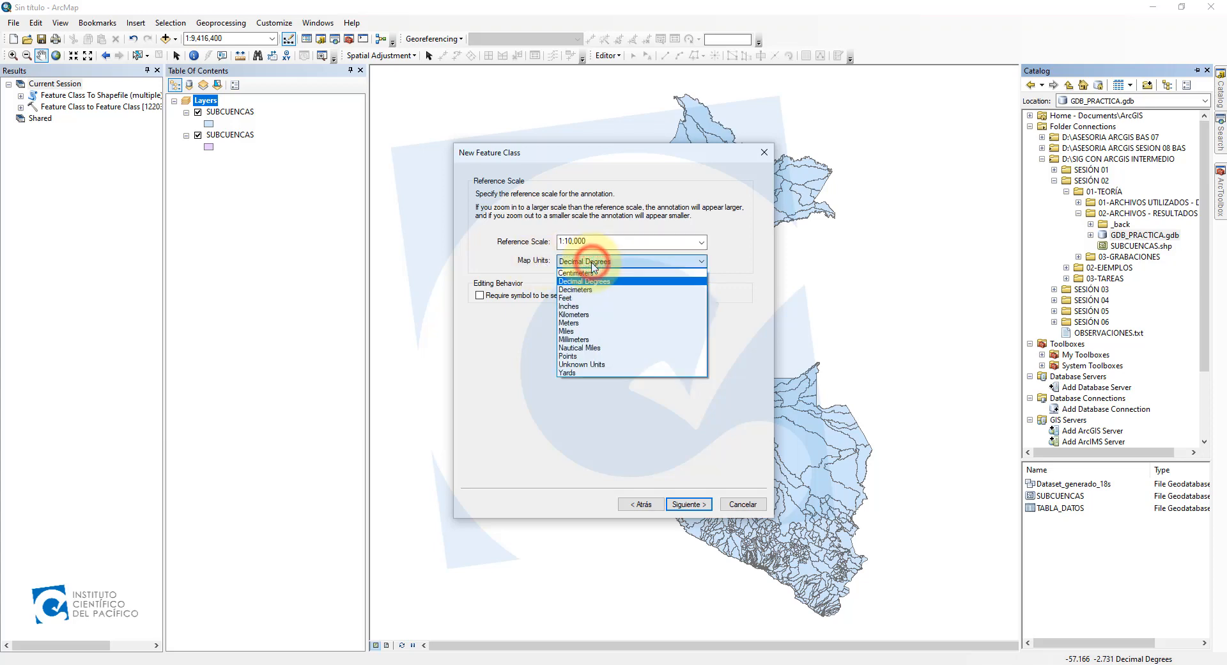
click(583, 323)
click(594, 260)
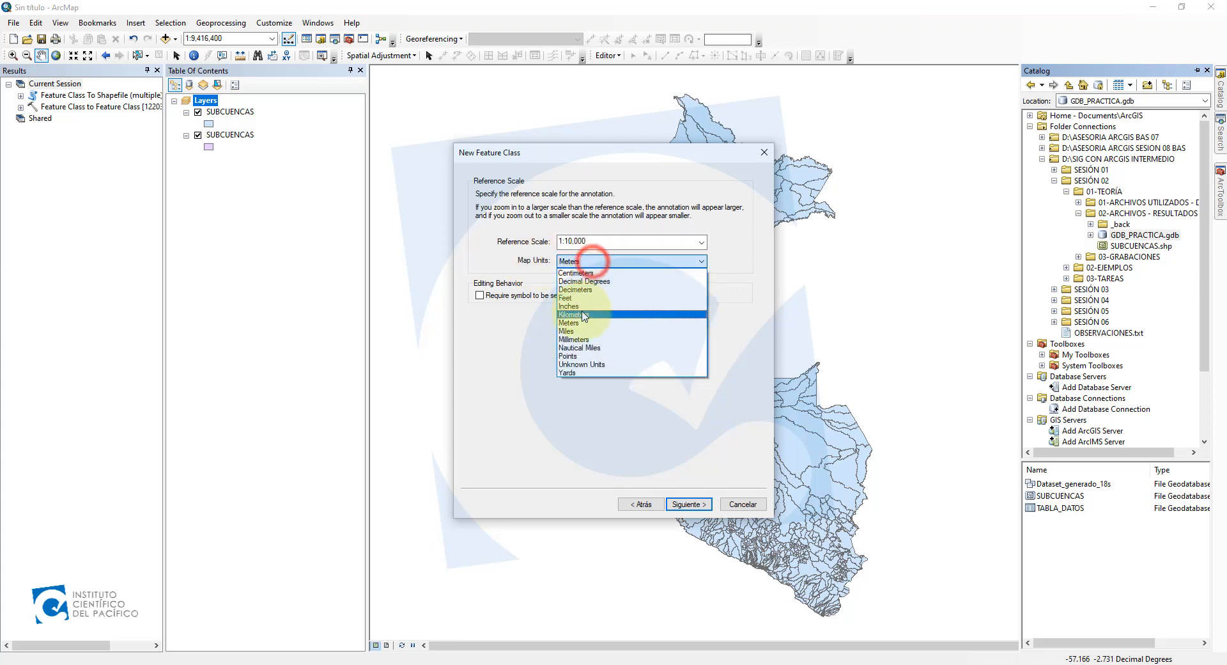
click(582, 324)
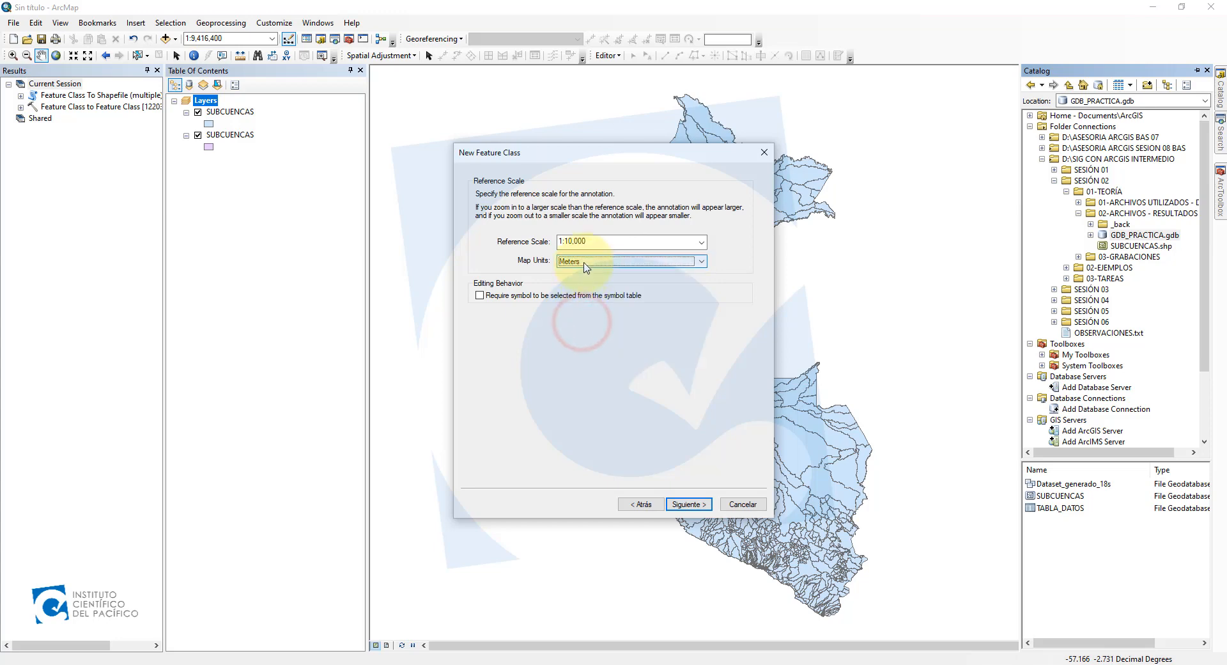
drag(611, 242, 564, 241)
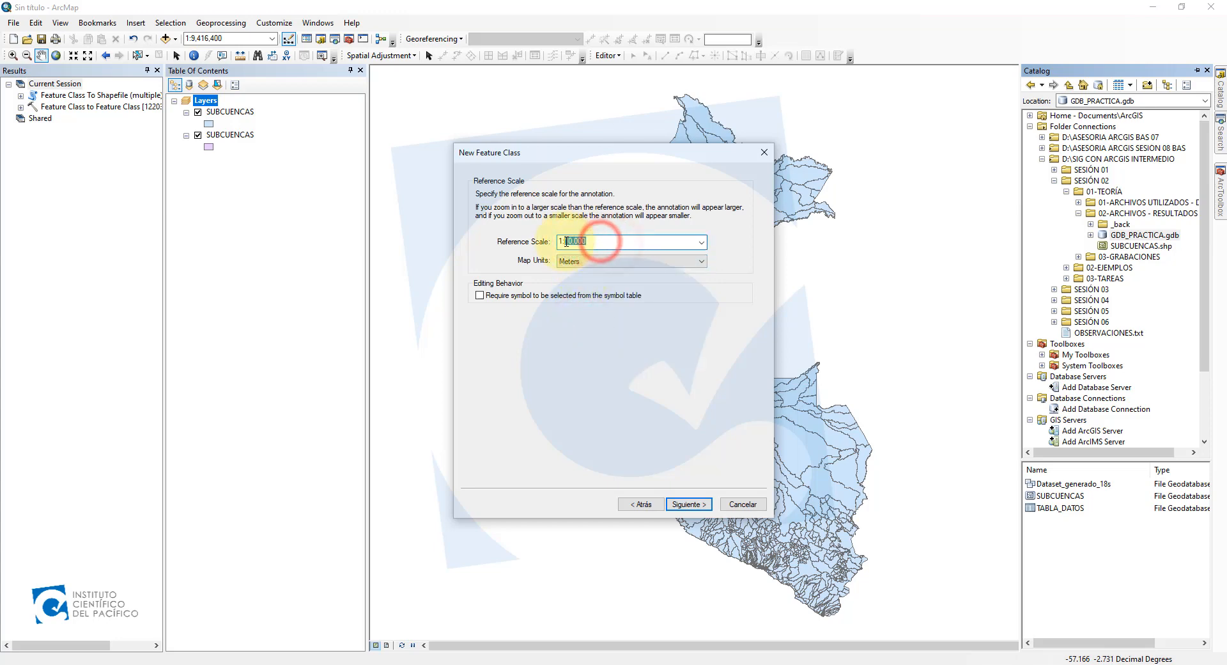
click(601, 349)
click(628, 242)
click(631, 377)
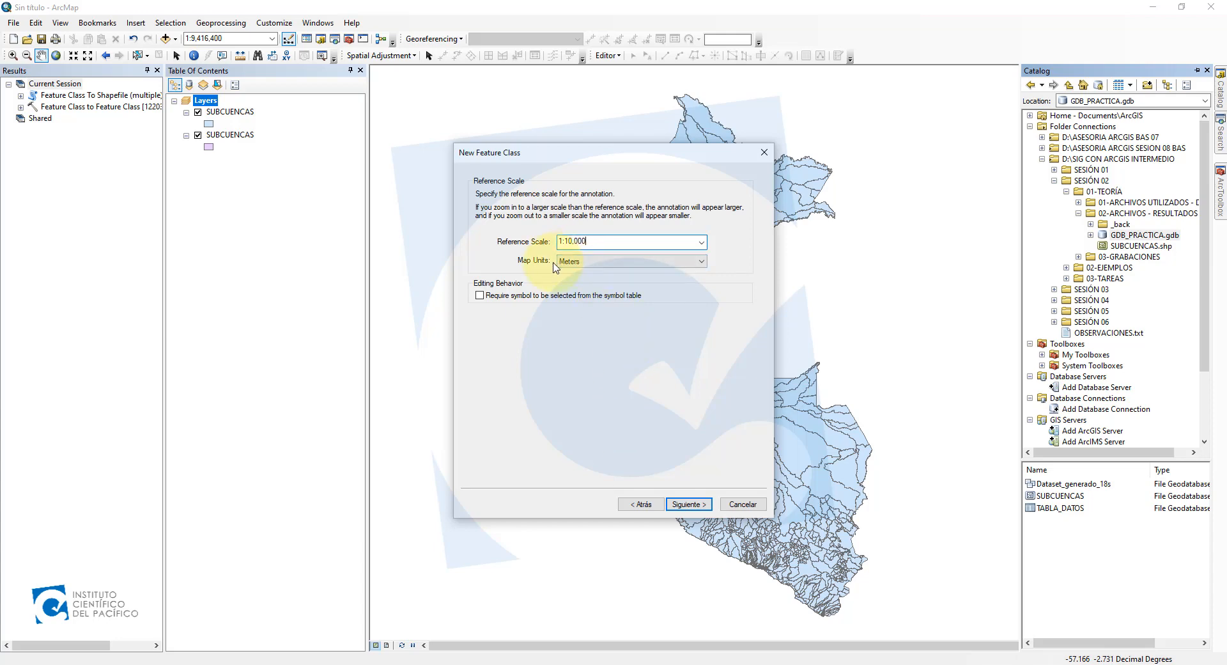
click(688, 503)
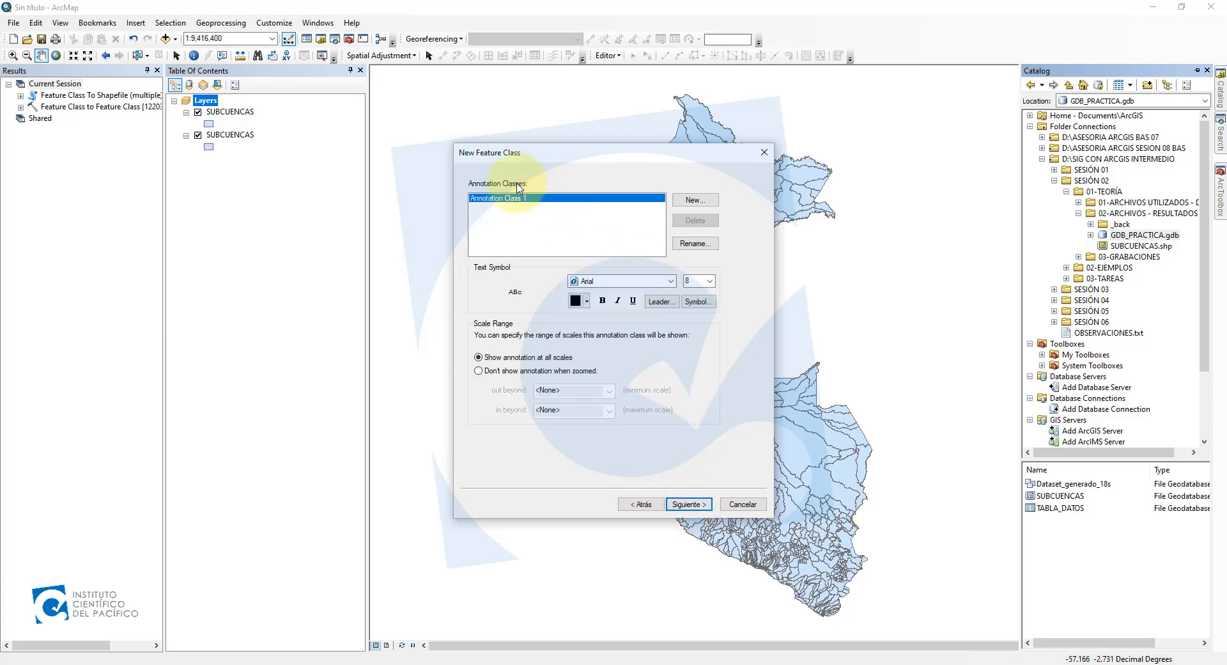
- Add an annotation class named LOCALIDADES GRANDES
click(536, 210)
click(700, 202)
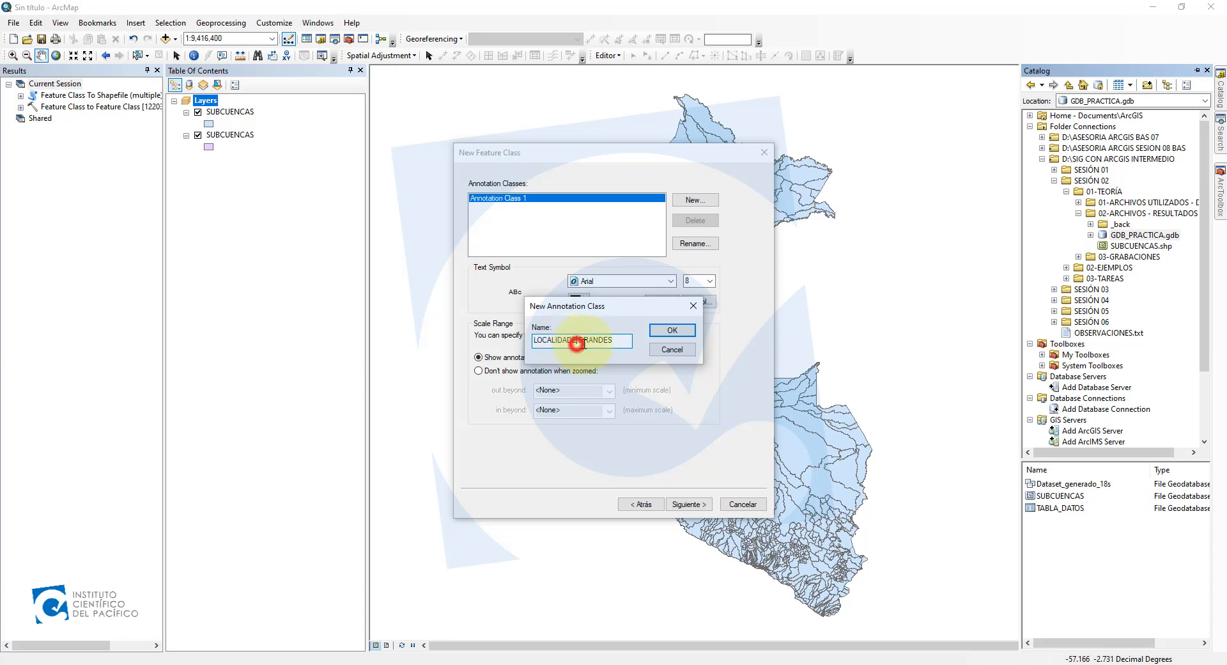
click(672, 331)
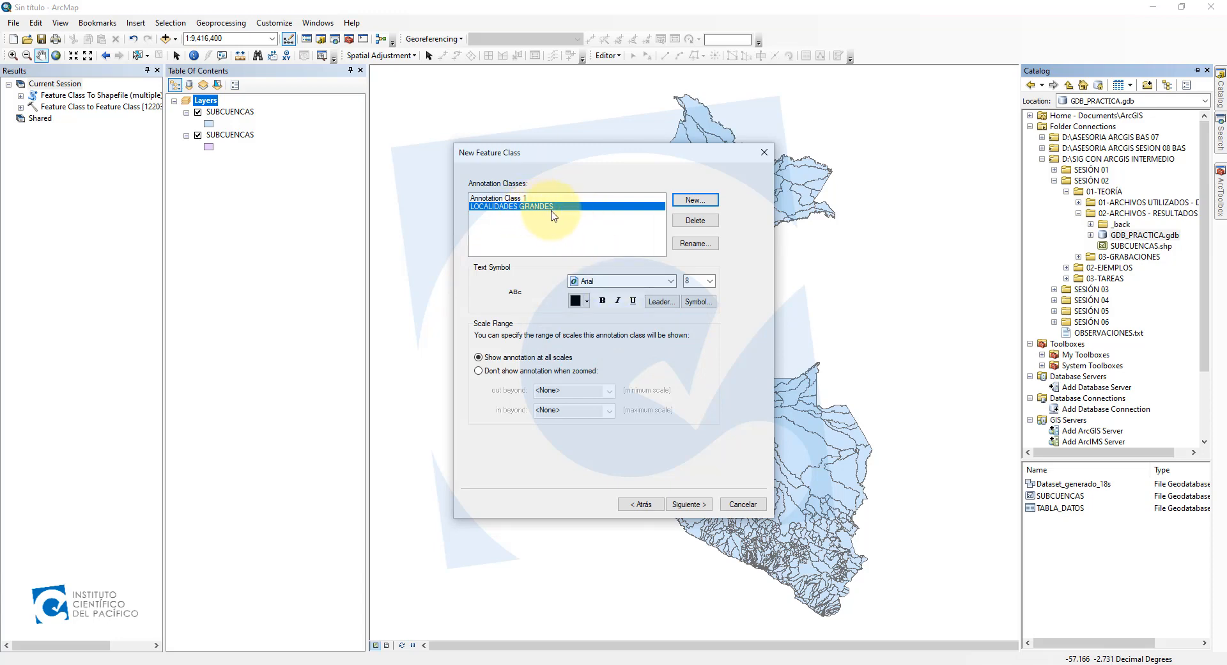
- Format the LOCALIDADES GRANDES annotation text as Arial size 16, bold and red
click(711, 282)
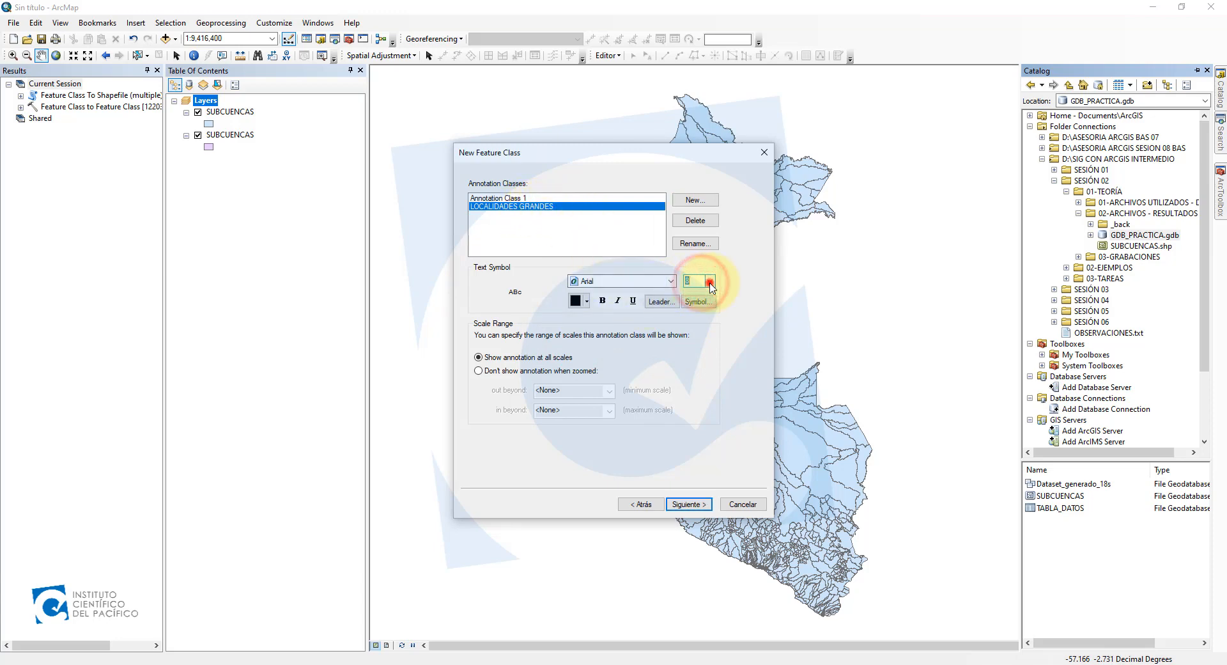
click(695, 344)
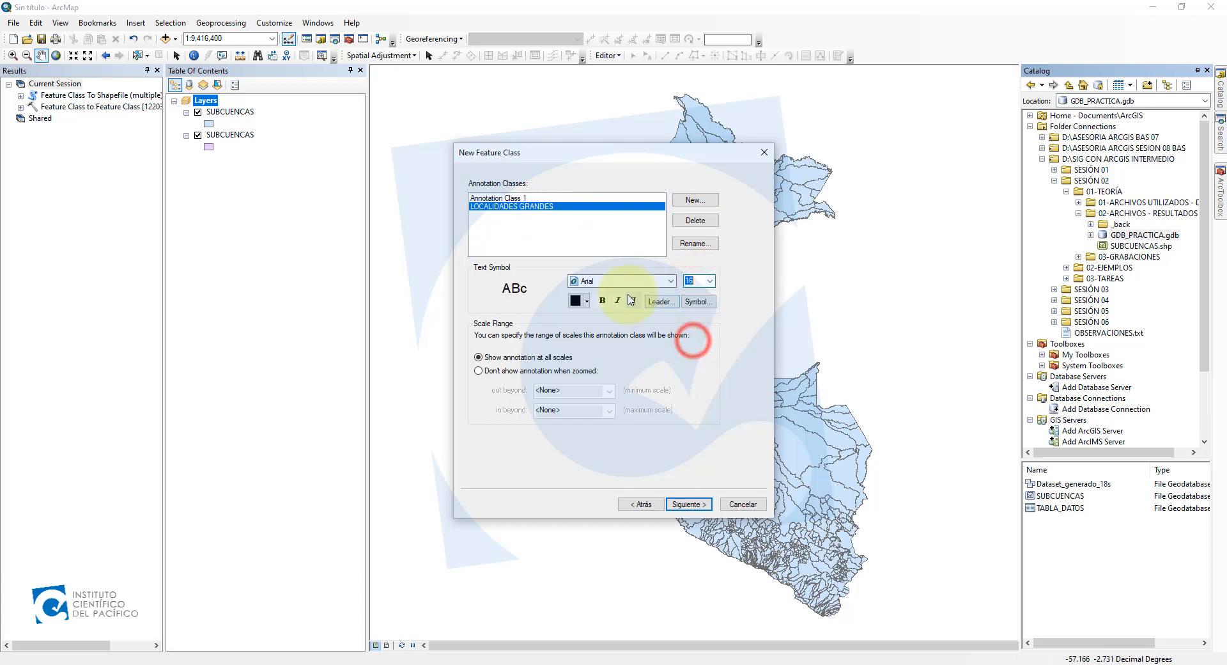
click(582, 300)
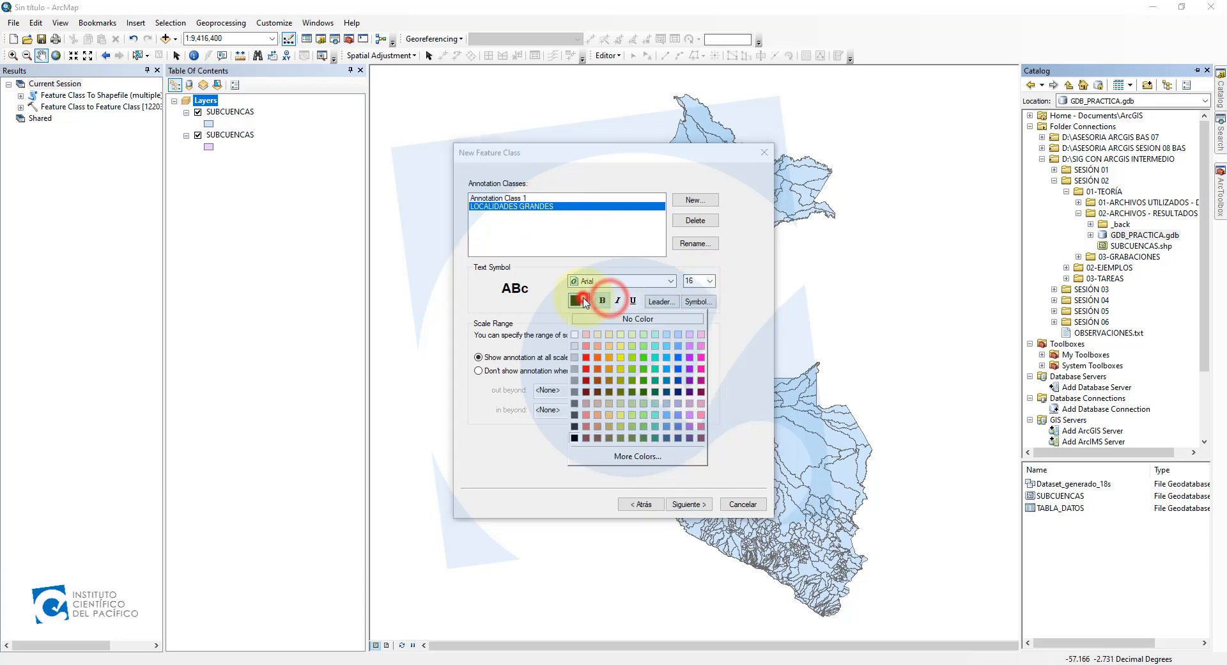
click(590, 369)
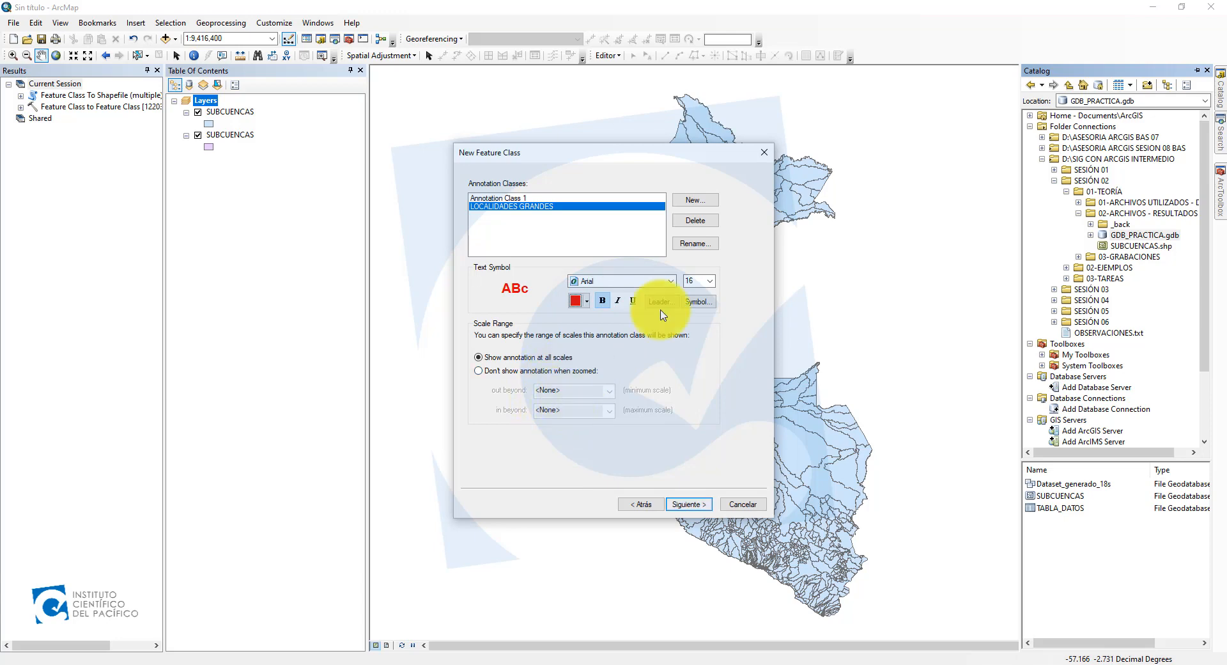
- Rename Annotation Class 1 as LOCALIDADES PEQUEÑAS
click(519, 198)
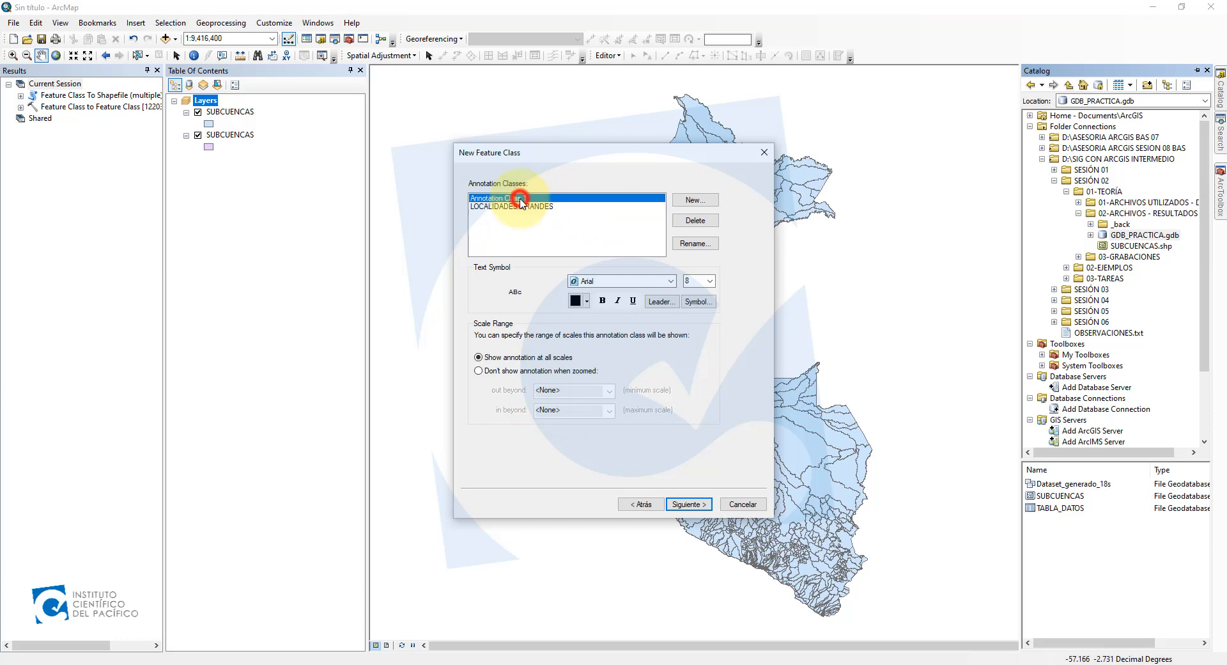
click(706, 245)
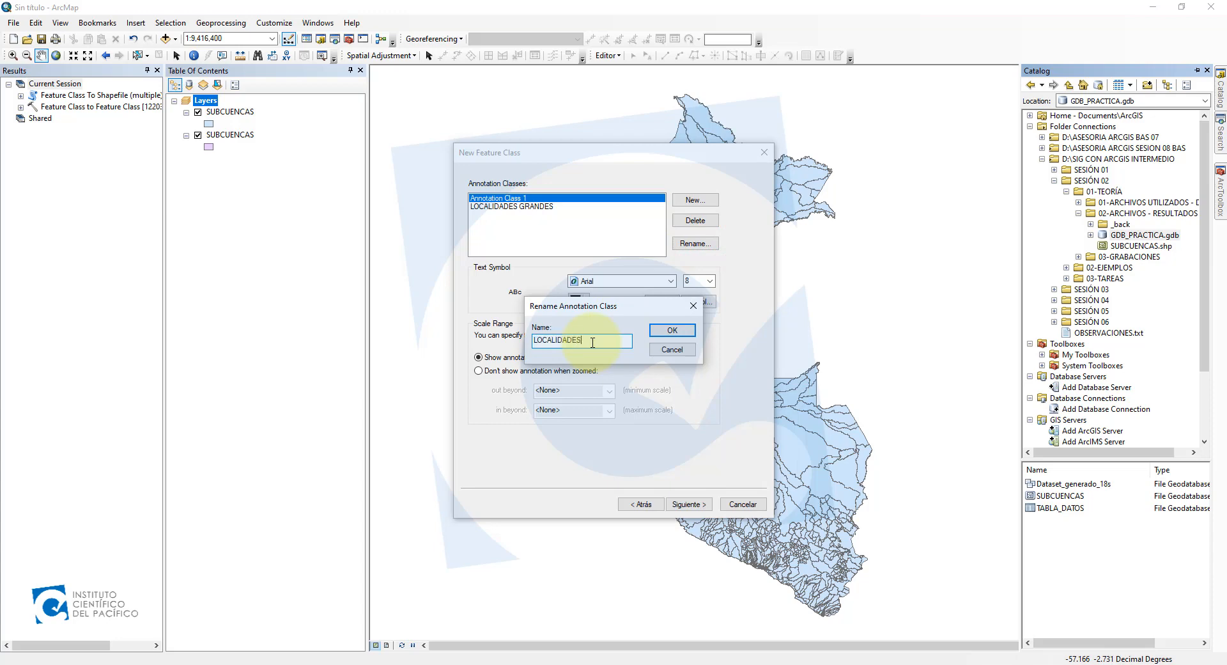
click(672, 330)
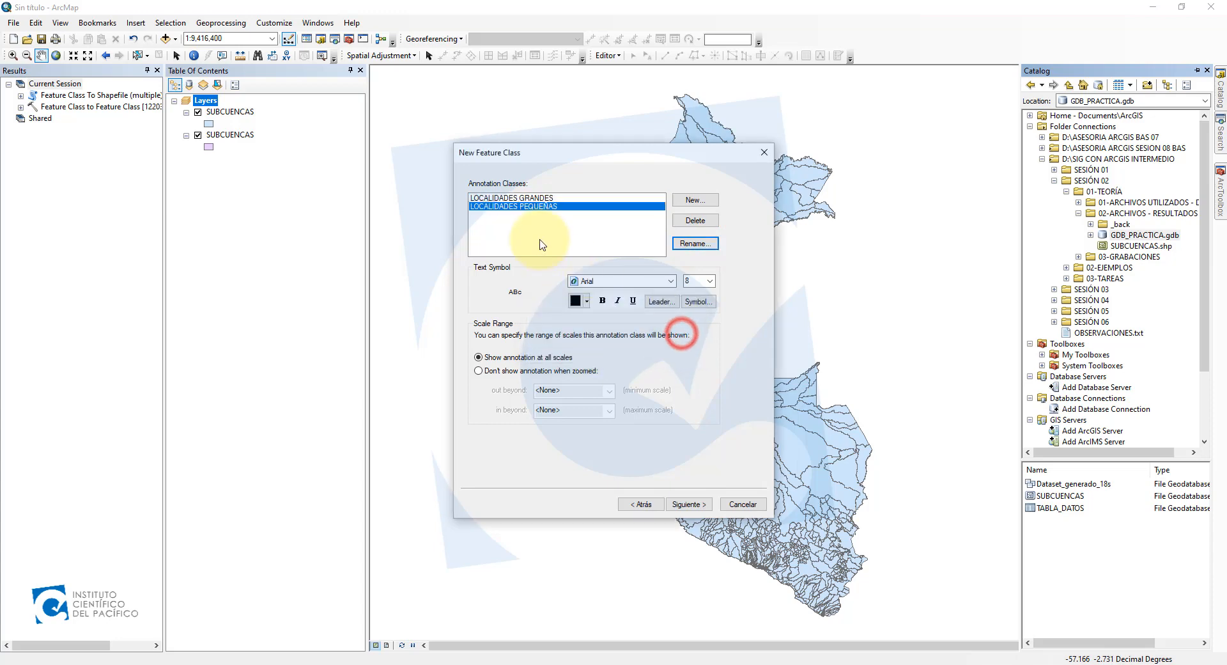
- Format the LOCALIDADES PEQUEÑAS annotation text as Arial size 8, bold, italic and blue
click(713, 284)
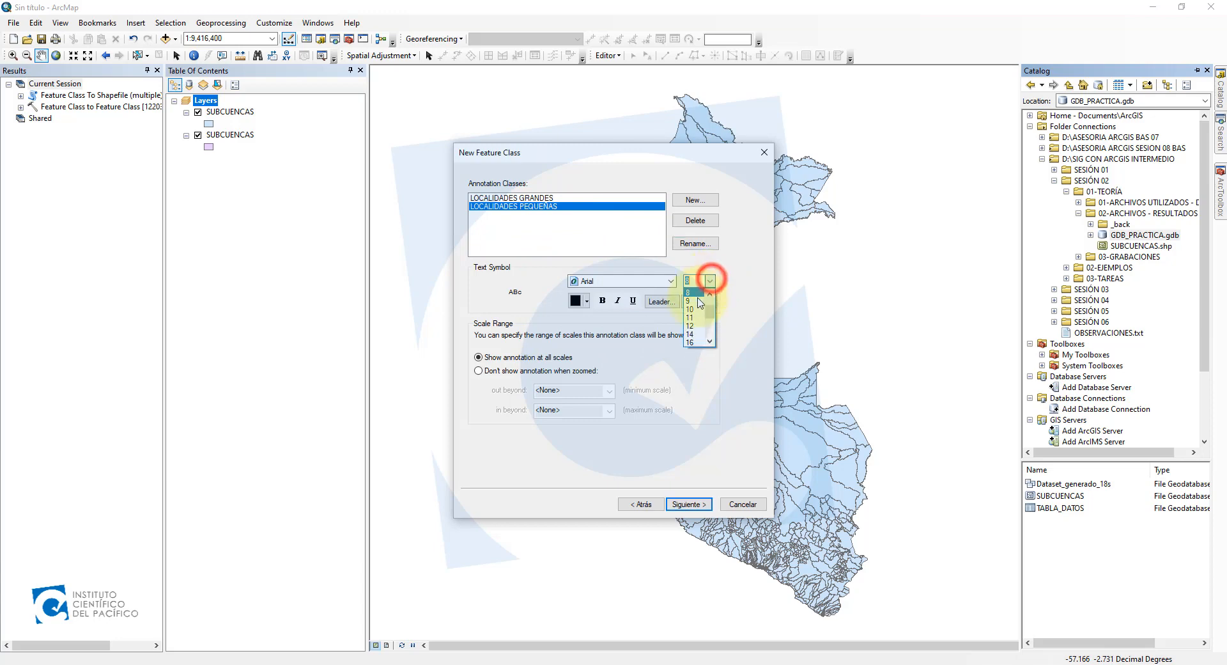
click(693, 318)
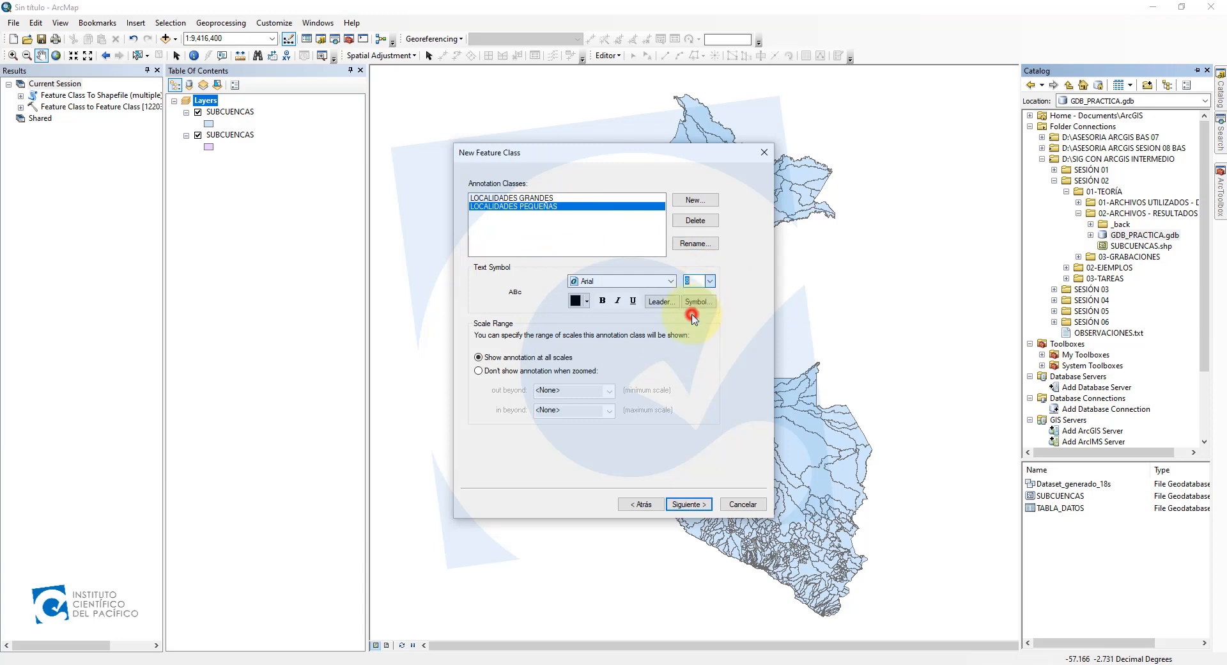
click(602, 301)
click(618, 301)
click(586, 300)
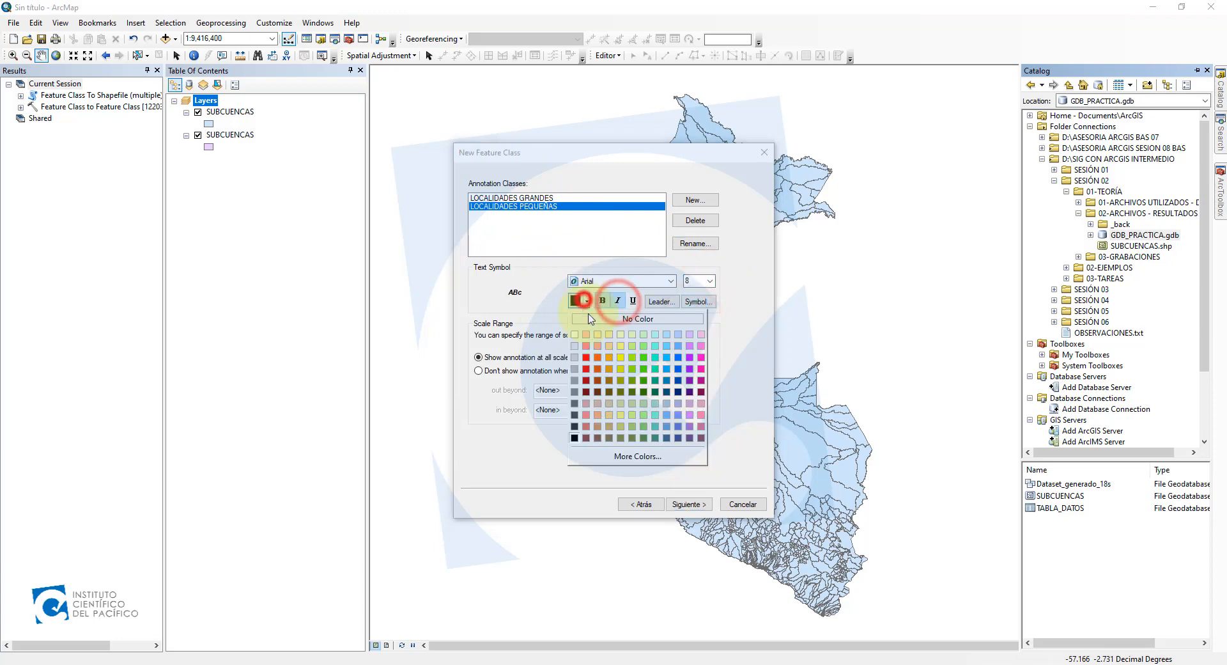
click(679, 369)
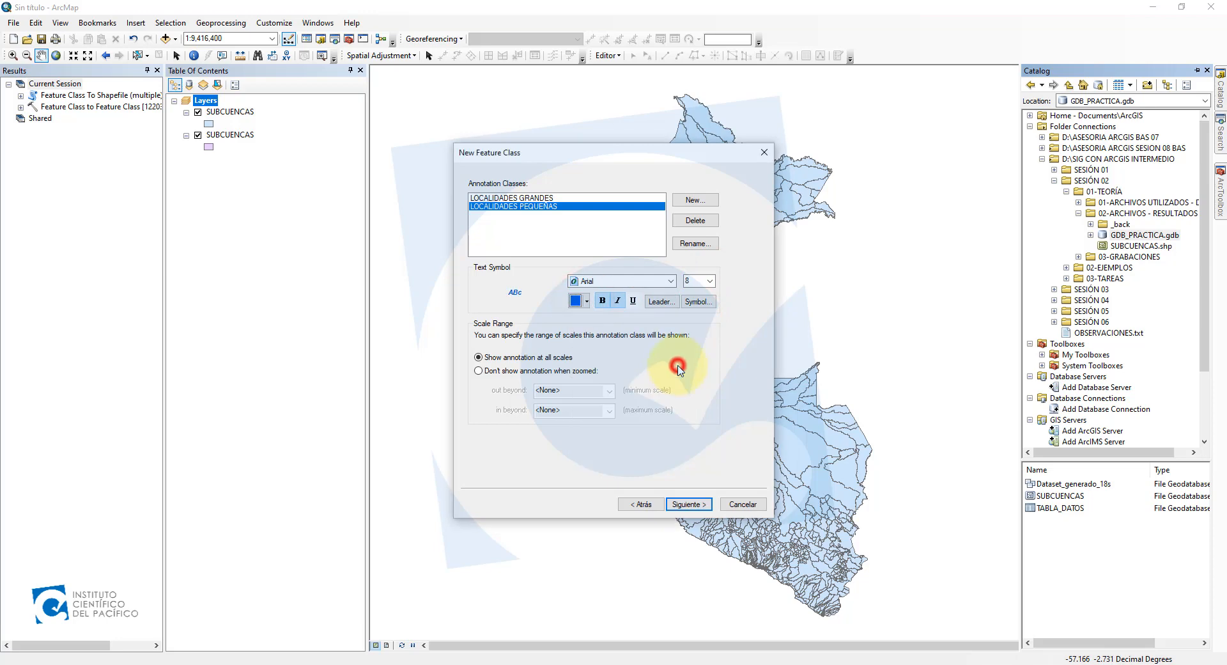
- Accept the default storage configuration and the predefined fields, and finish creating the annotation feature class
click(685, 504)
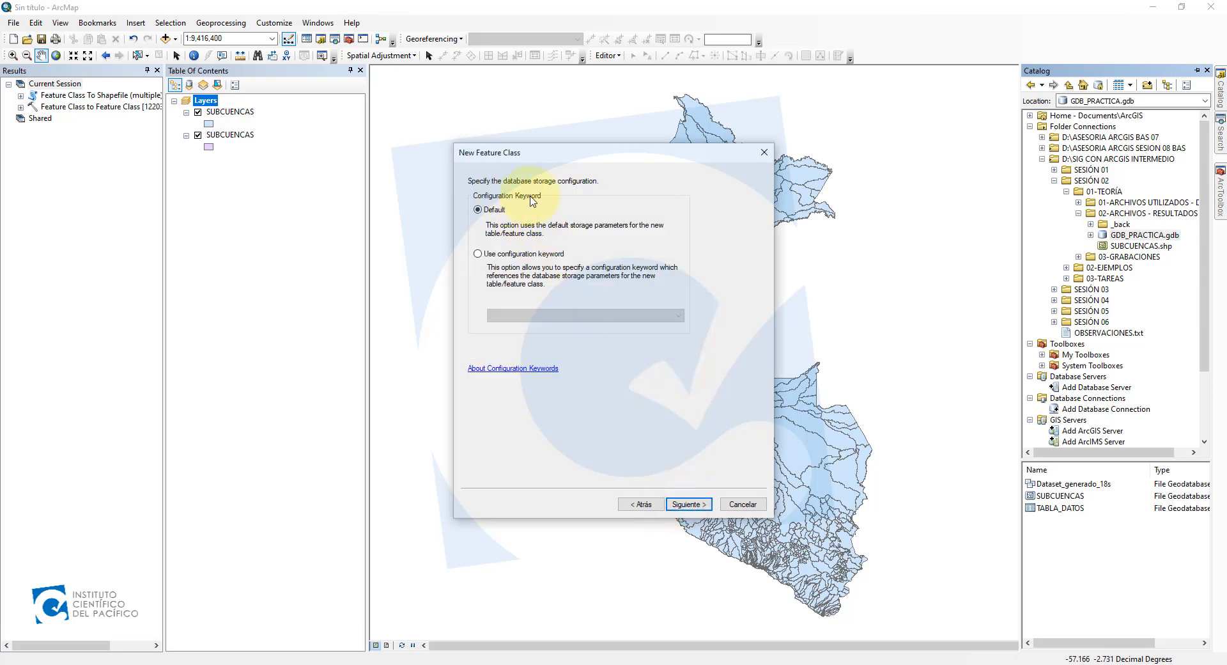
click(687, 504)
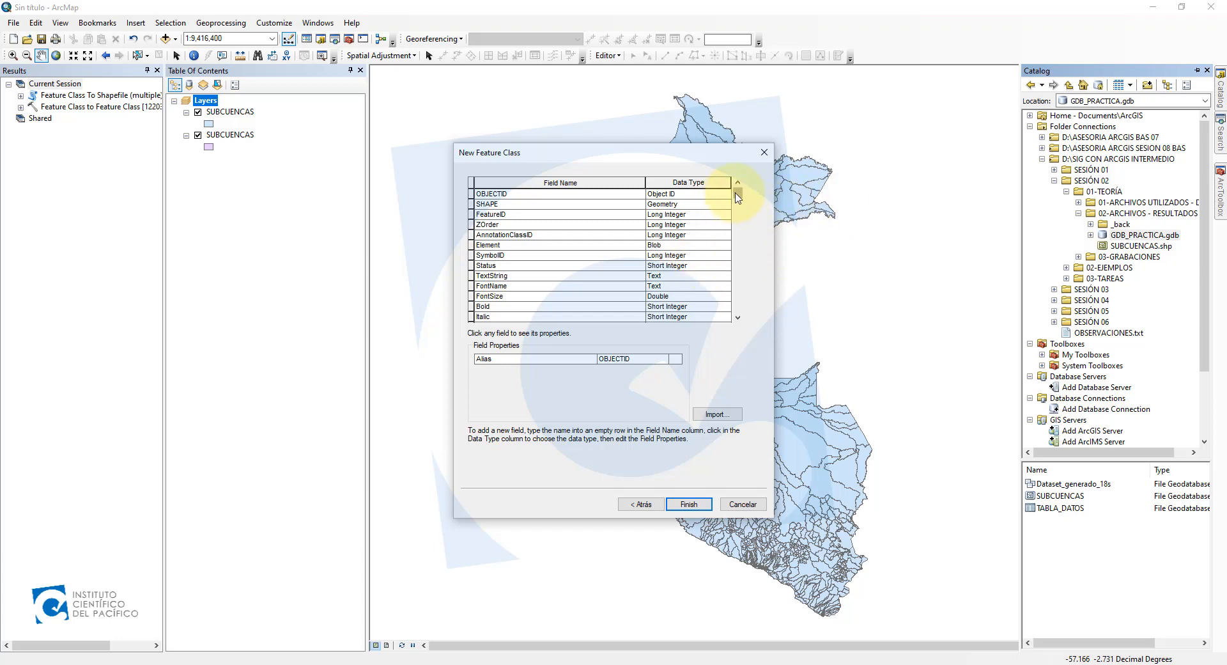
mouse_move(741, 194)
mouse_down()
mouse_move(735, 306)
mouse_move(733, 202)
mouse_up()
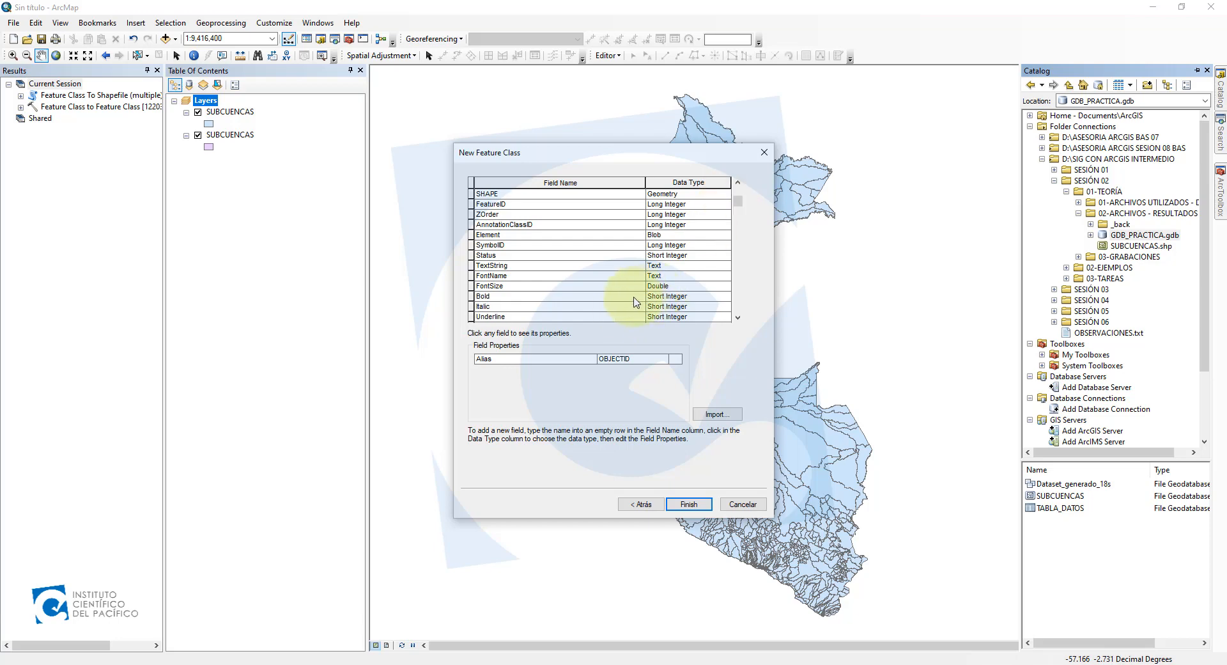
click(691, 504)
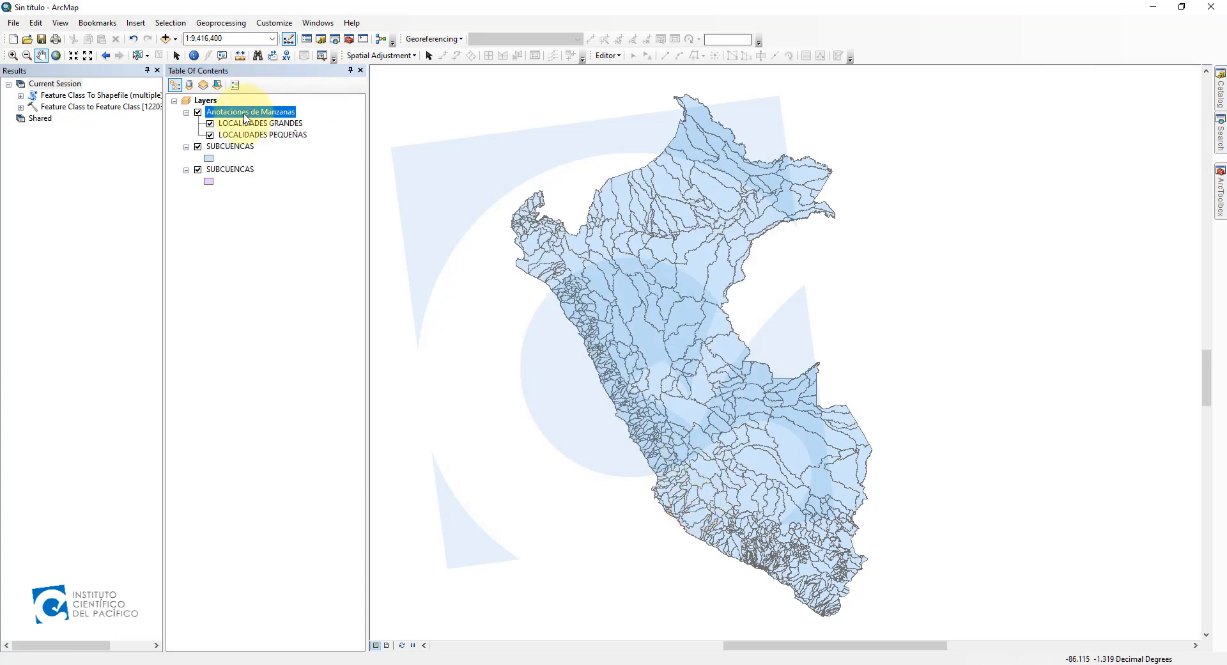
- Examine the new annotation layer's two classes and find the ANOTACIONES feature class inside GDB_PRACTICA.gdb
click(268, 126)
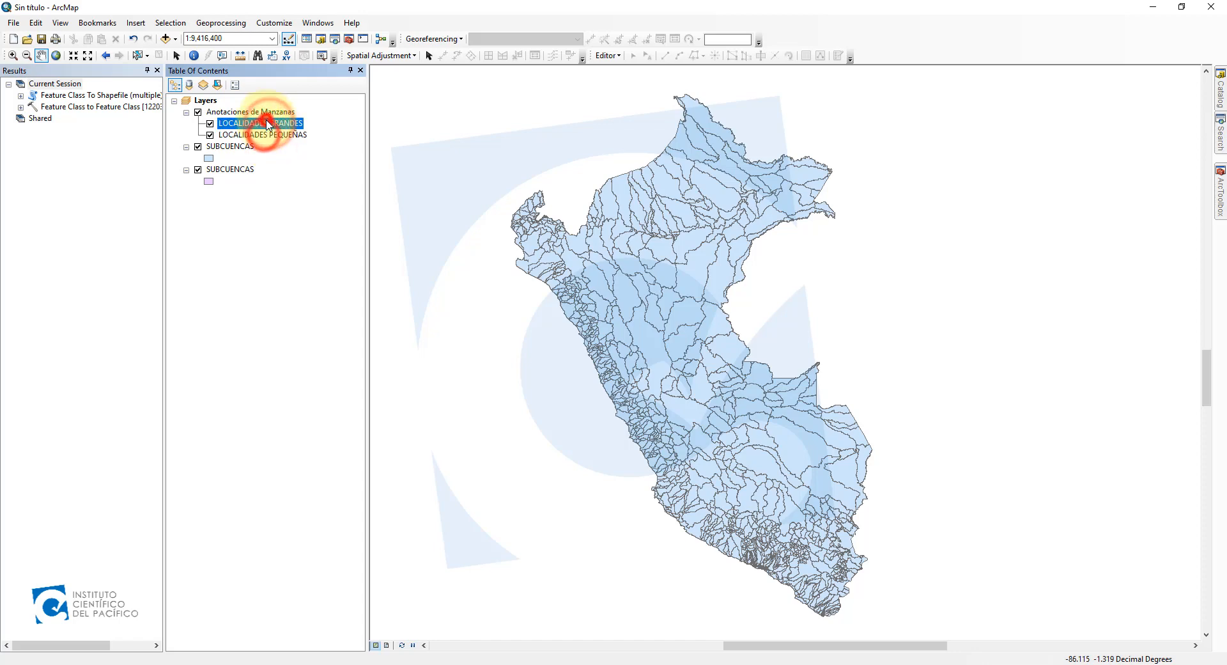
click(269, 127)
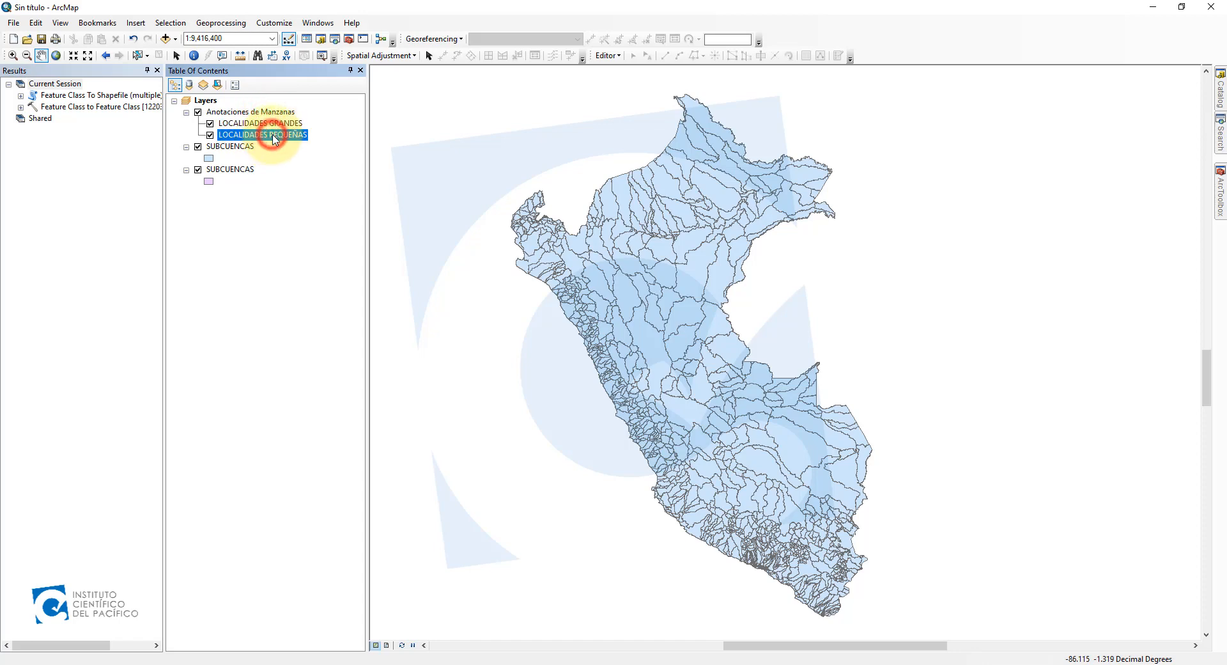
click(281, 218)
click(280, 275)
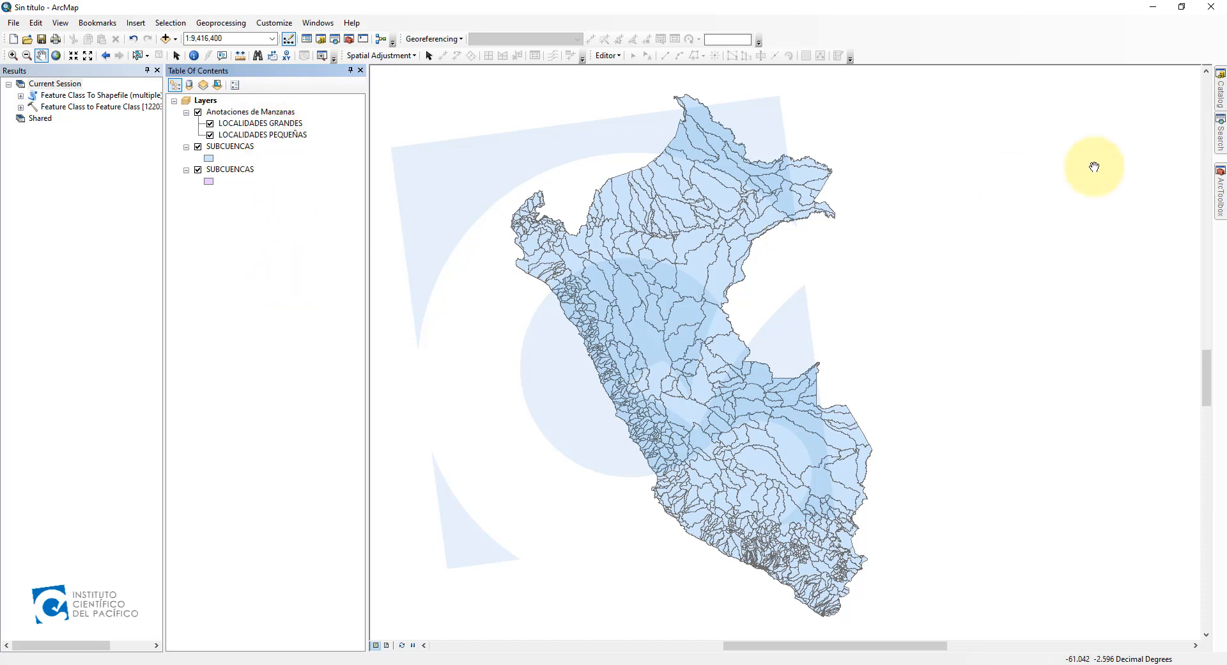
click(1216, 110)
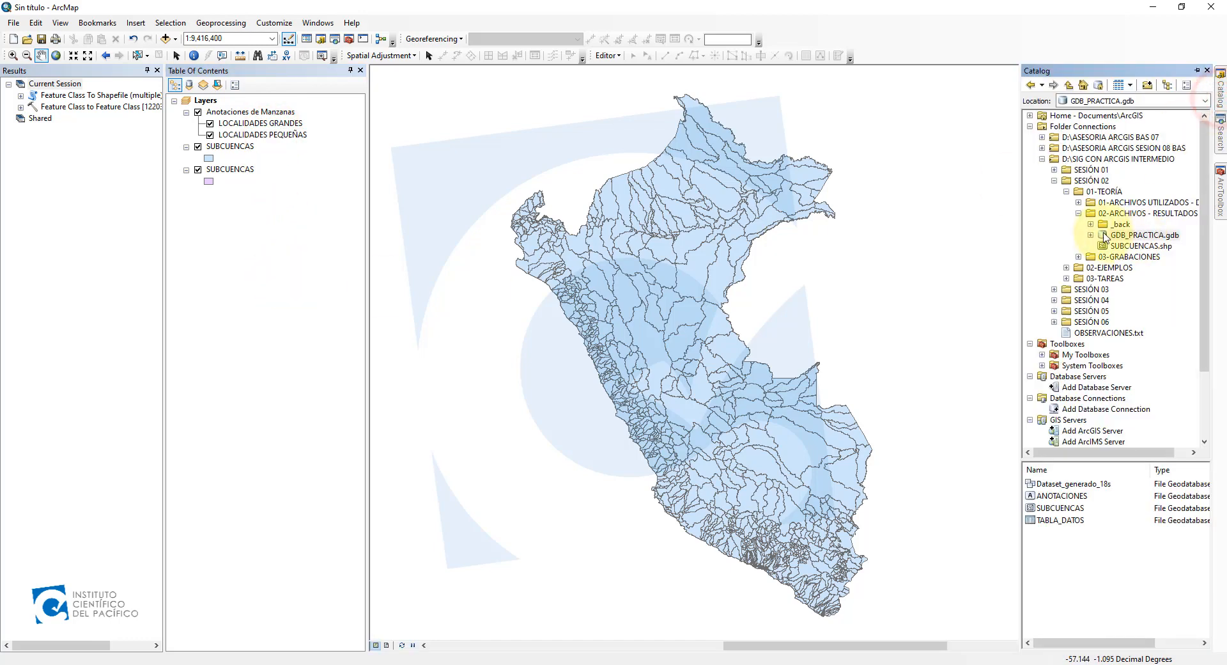
right_click(1125, 236)
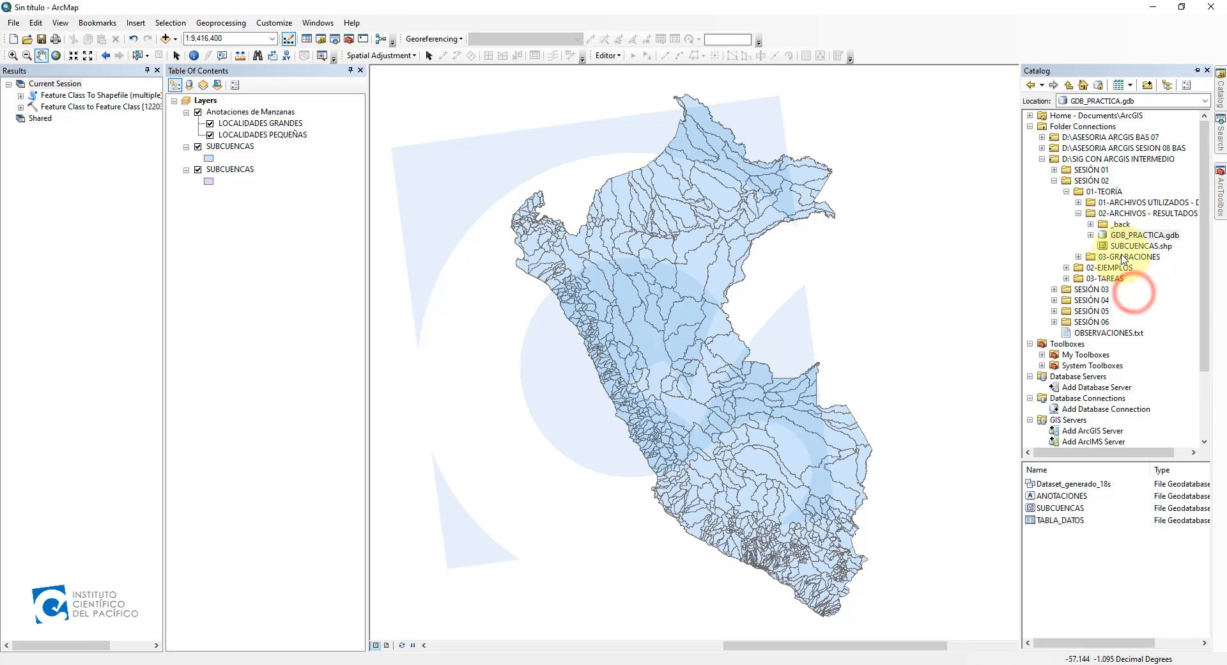
click(1090, 234)
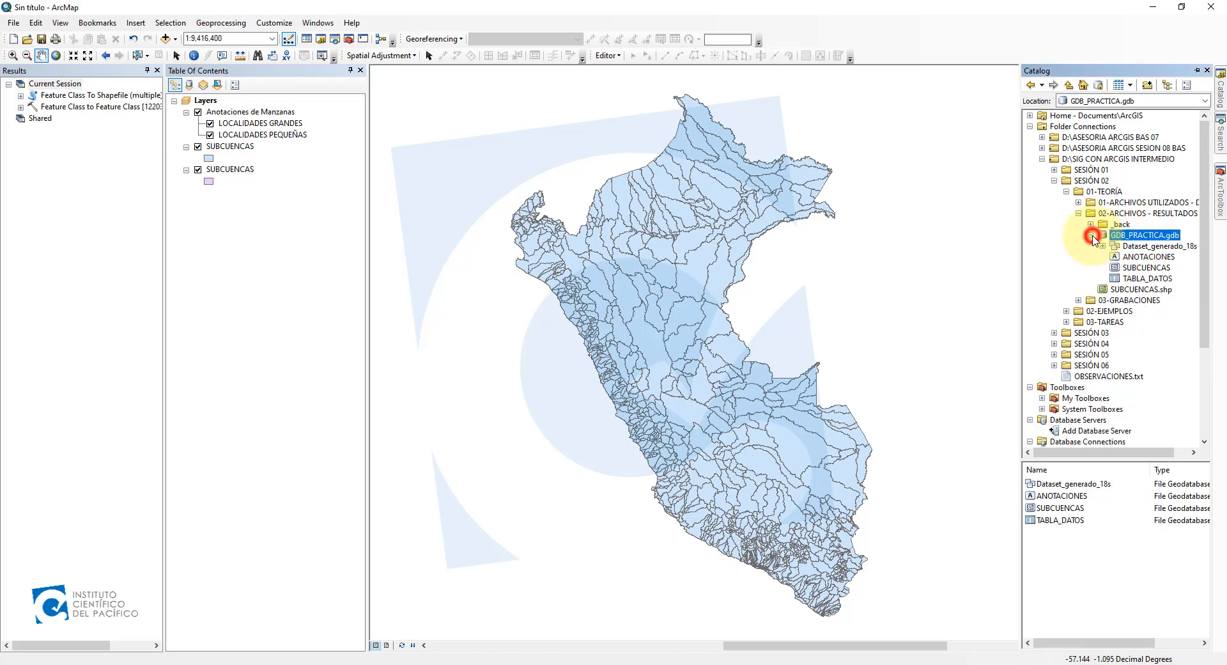
click(1139, 257)
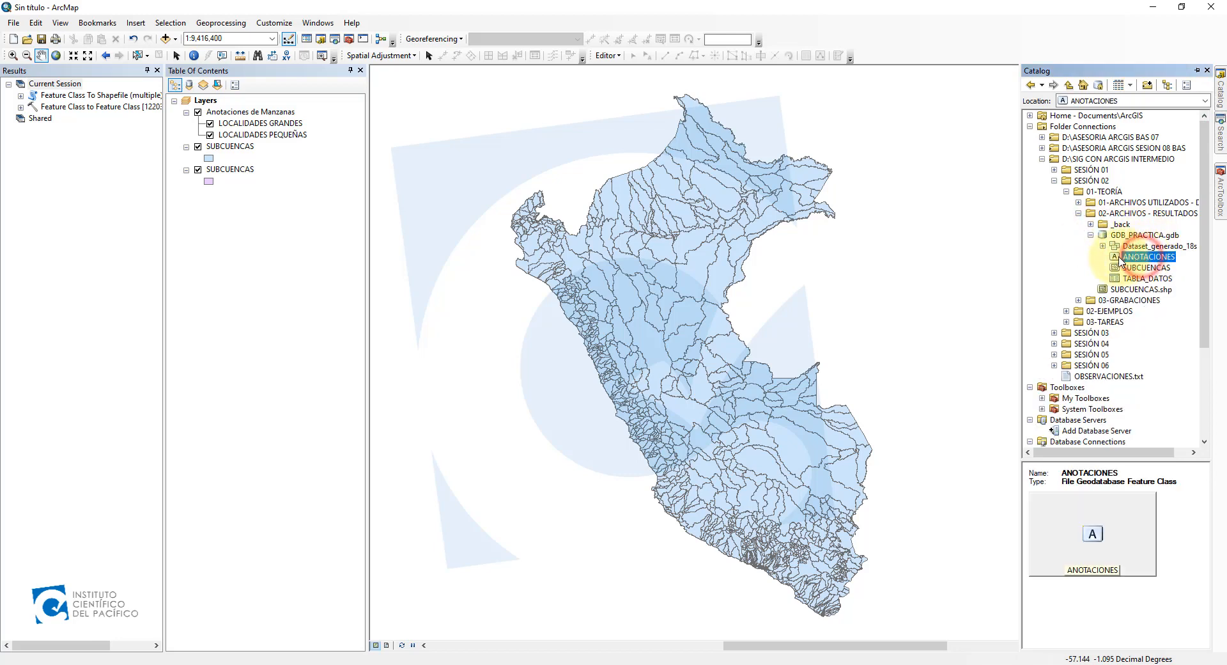
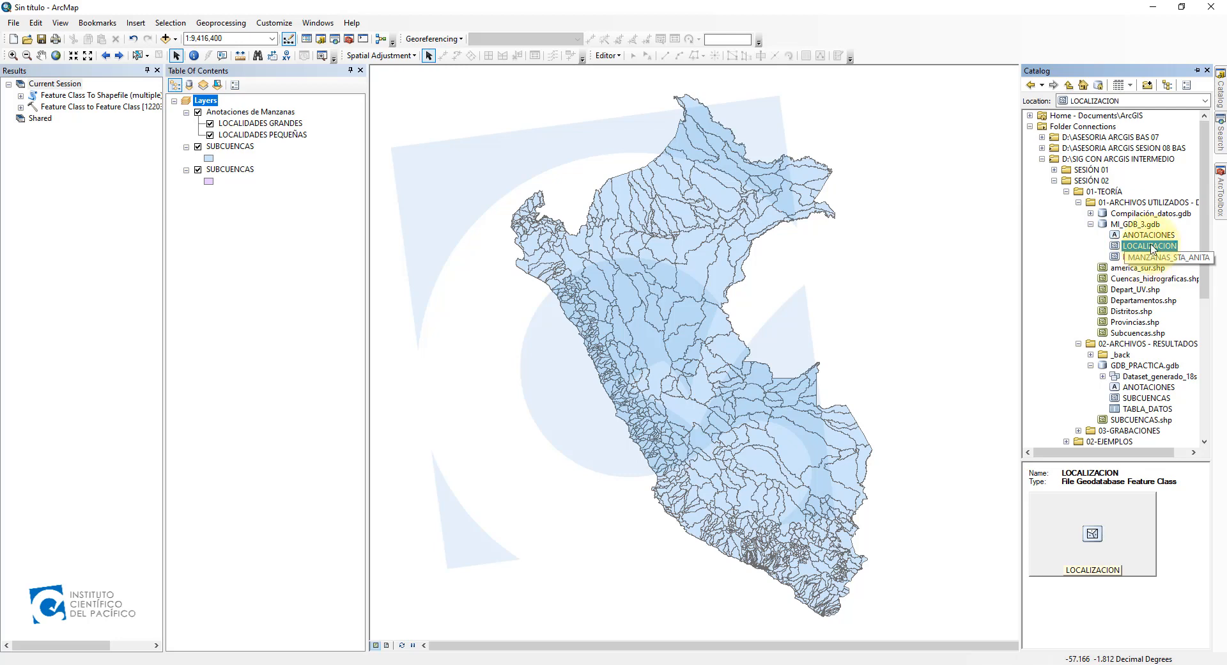
- Add MANZANAS_STA_ANITA and LOCALIZACION from MI_GDB_3.gdb to the map and zoom to the LOCALIZACION layer
click(1136, 225)
drag(1104, 540, 797, 425)
click(296, 196)
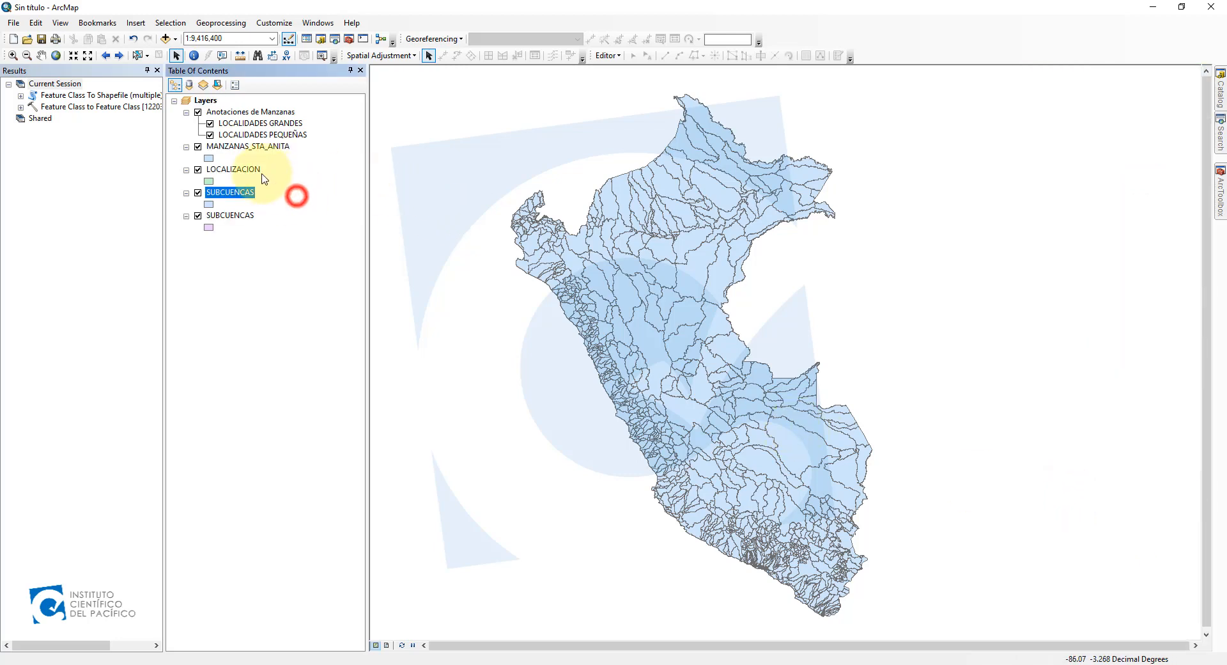
click(261, 171)
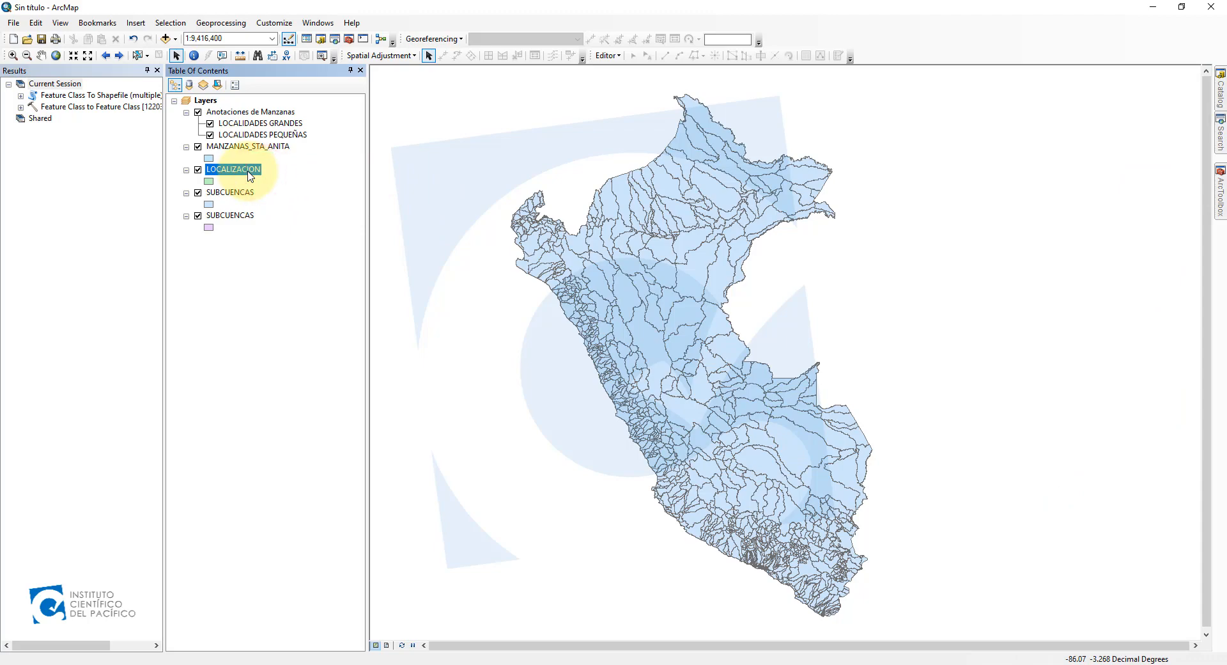
right_click(250, 177)
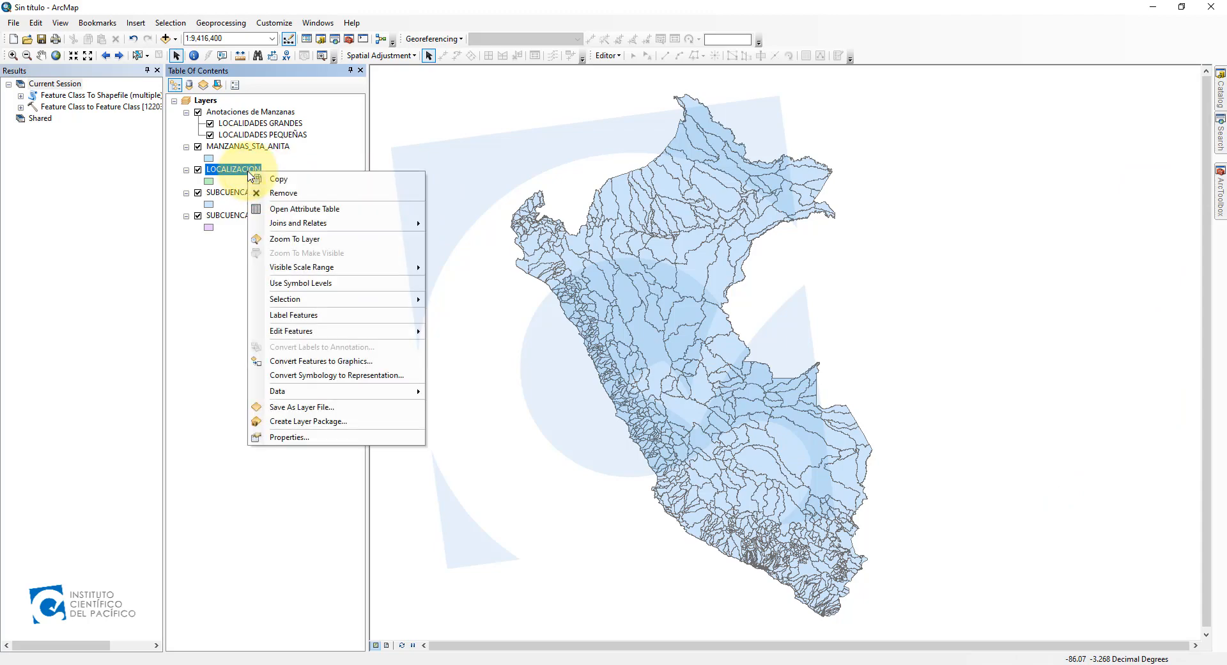
click(294, 238)
scroll(735, 375, up, 2)
scroll(735, 378, down, 2)
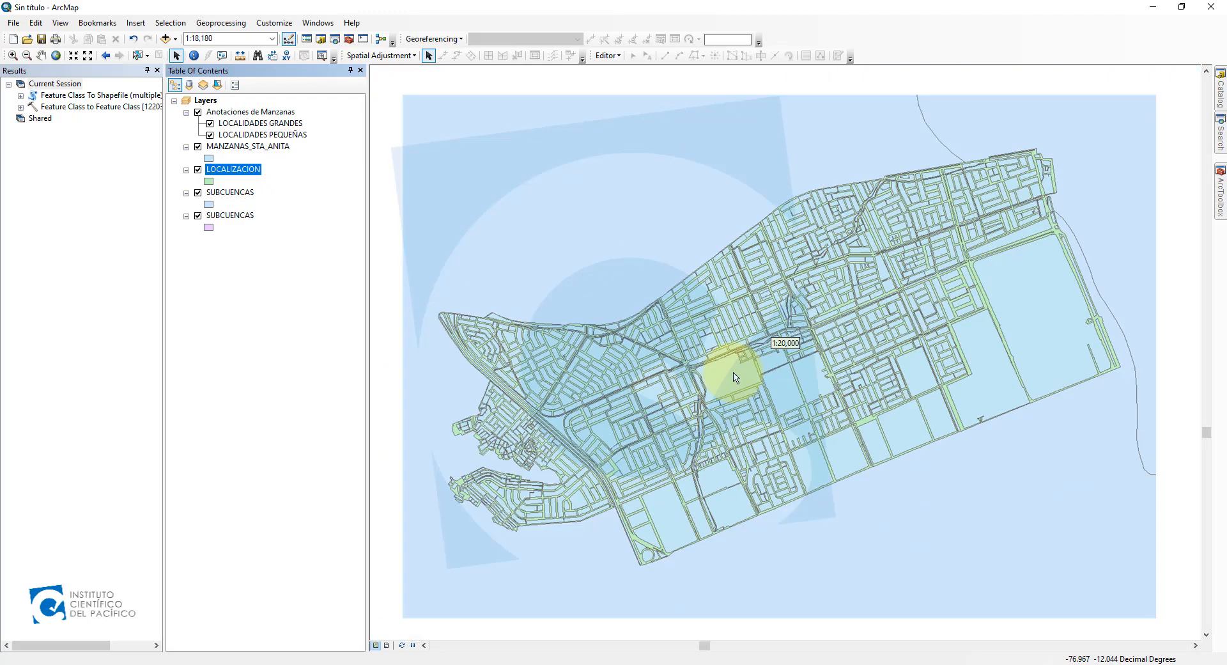
drag(761, 375, 745, 374)
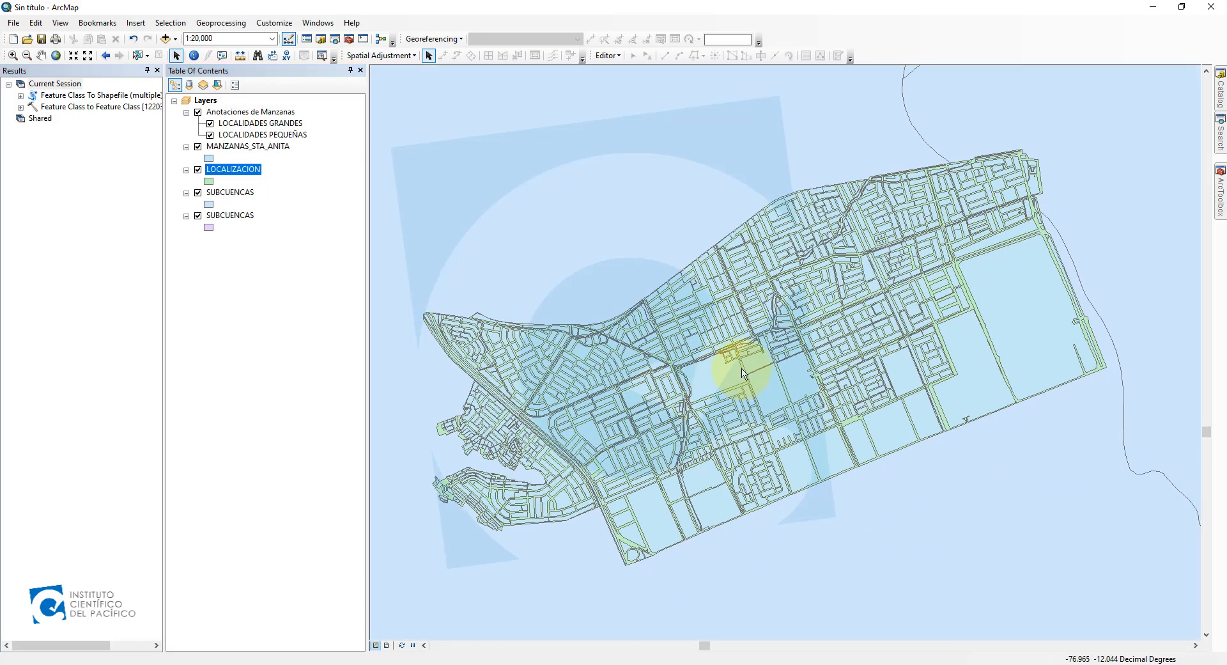
- Hide the MANZANAS_STA_ANITA layer on the map
click(257, 128)
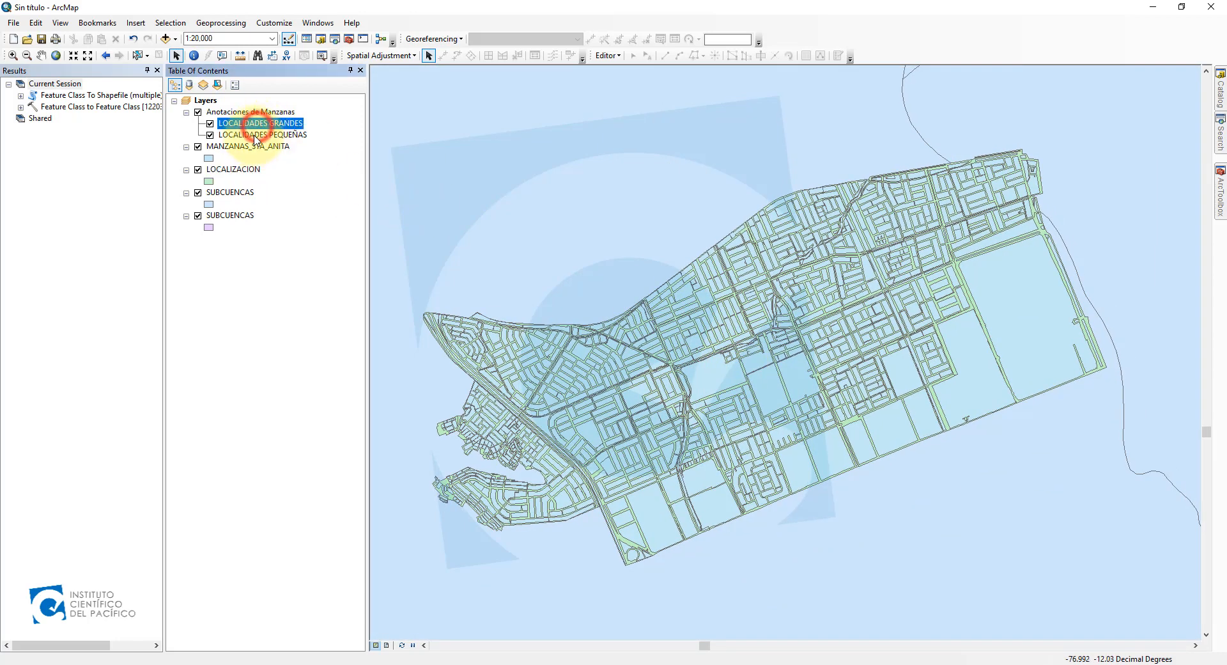
click(250, 359)
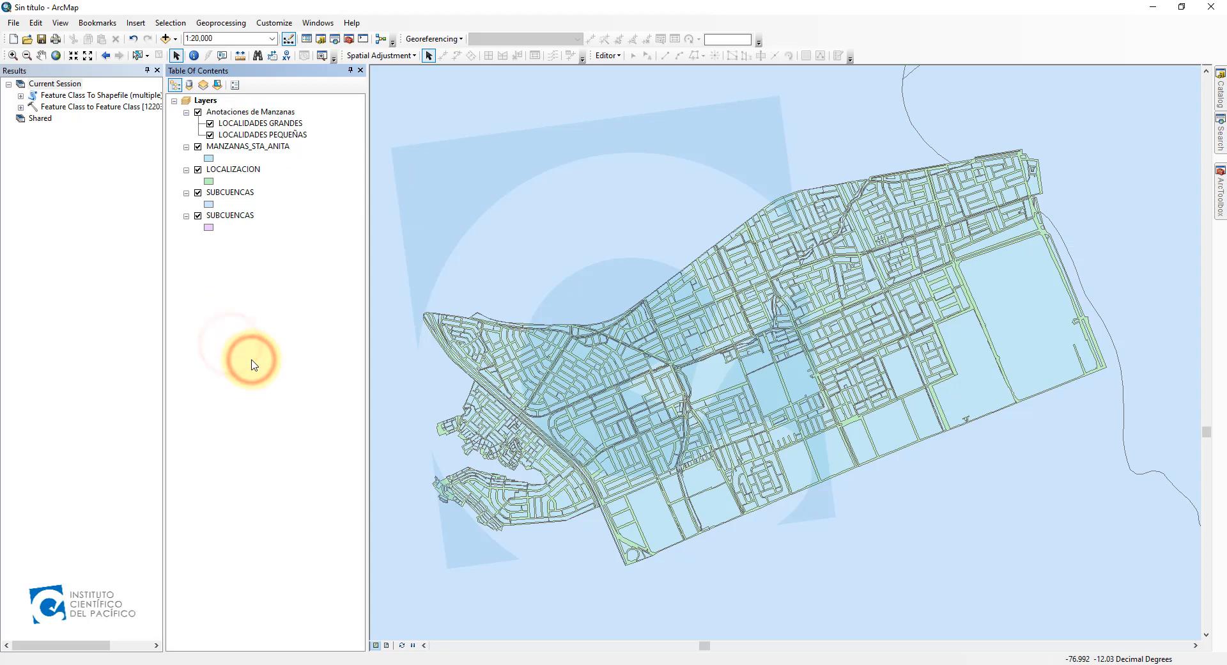
drag(670, 370, 320, 386)
scroll(655, 300, down, 4)
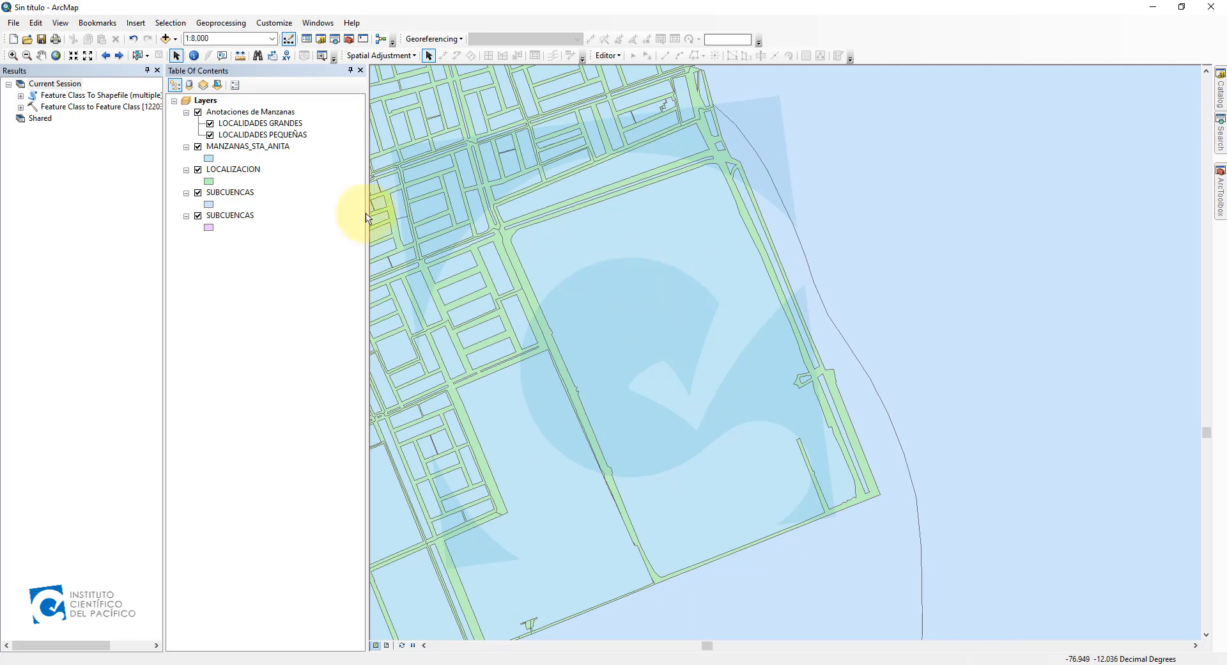
click(197, 148)
click(197, 148)
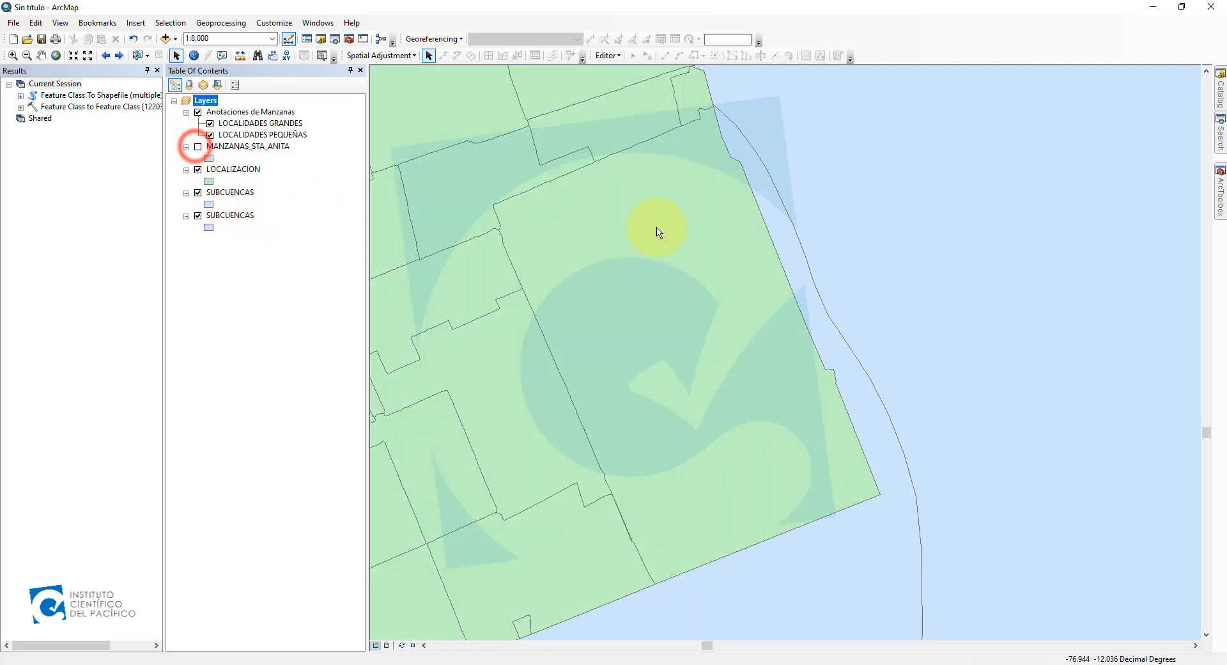
- Identify the large LOCALIZACION polygon at the district's eastern edge and examine its NOM_LOCAL attribute
click(194, 55)
click(706, 316)
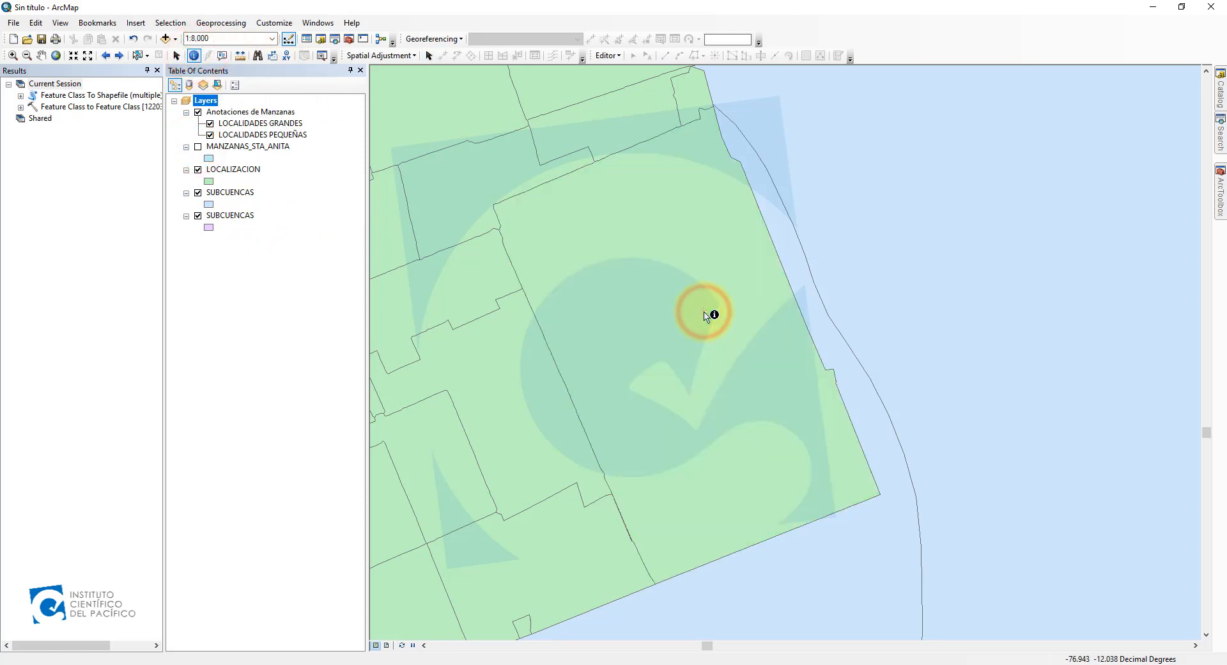
drag(255, 200, 1069, 113)
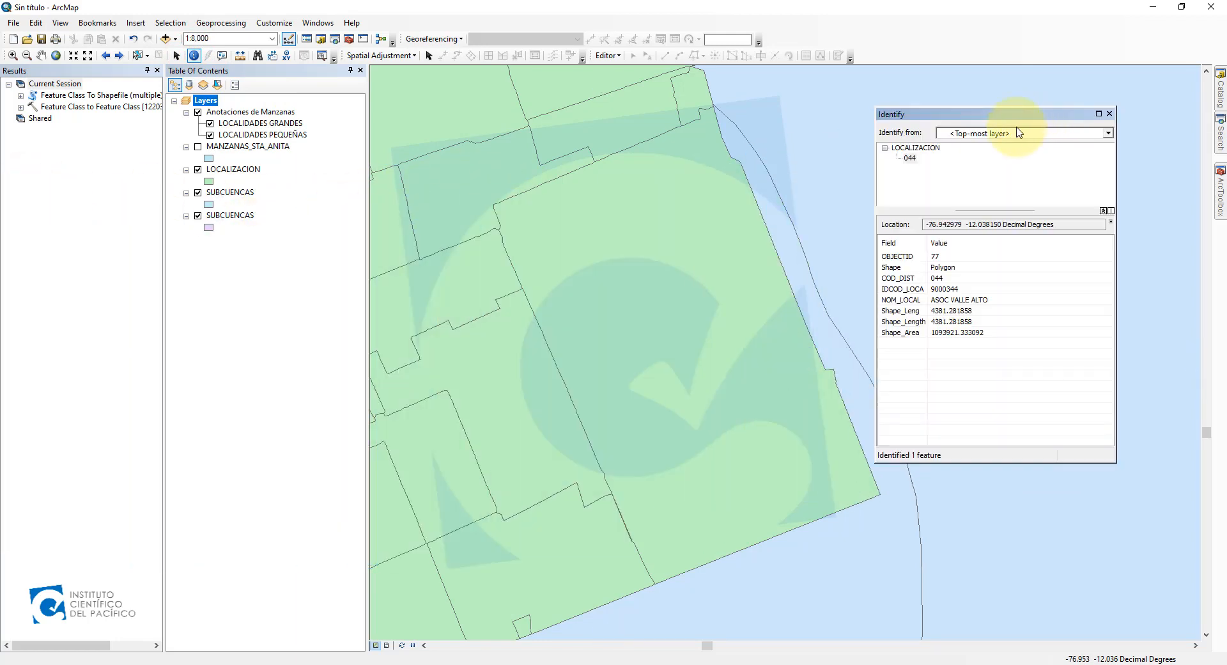
click(957, 302)
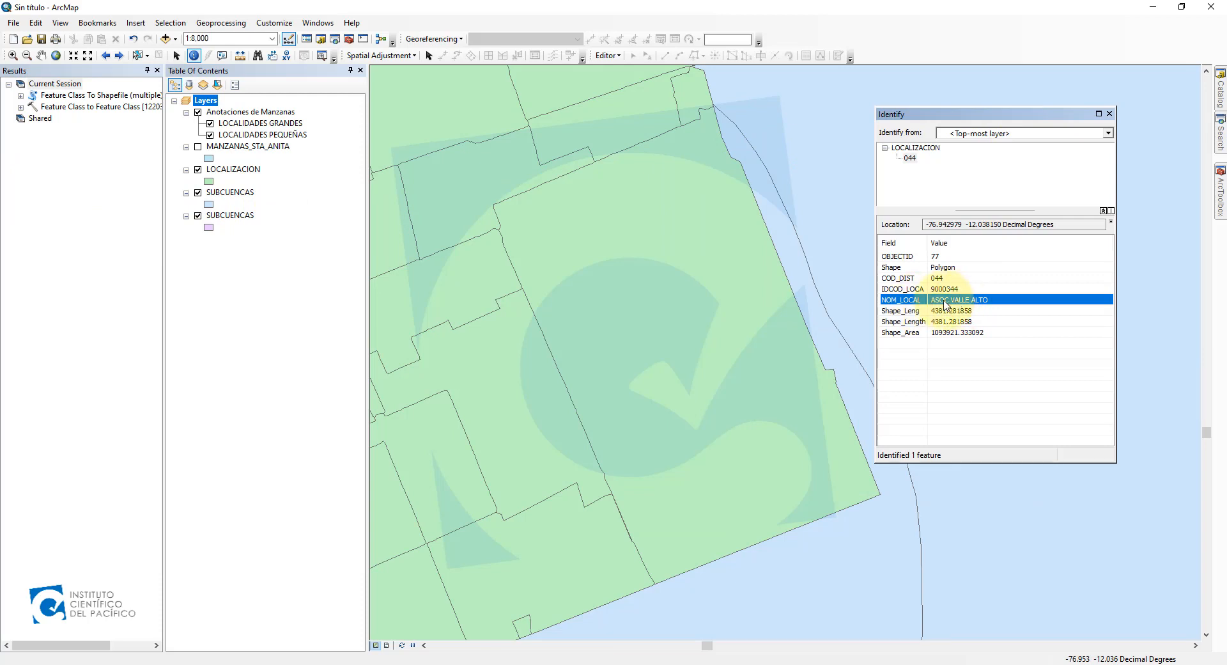
- Close the identify results, hide the LOCALIZACION layer and show MANZANAS_STA_ANITA on the map
click(1110, 114)
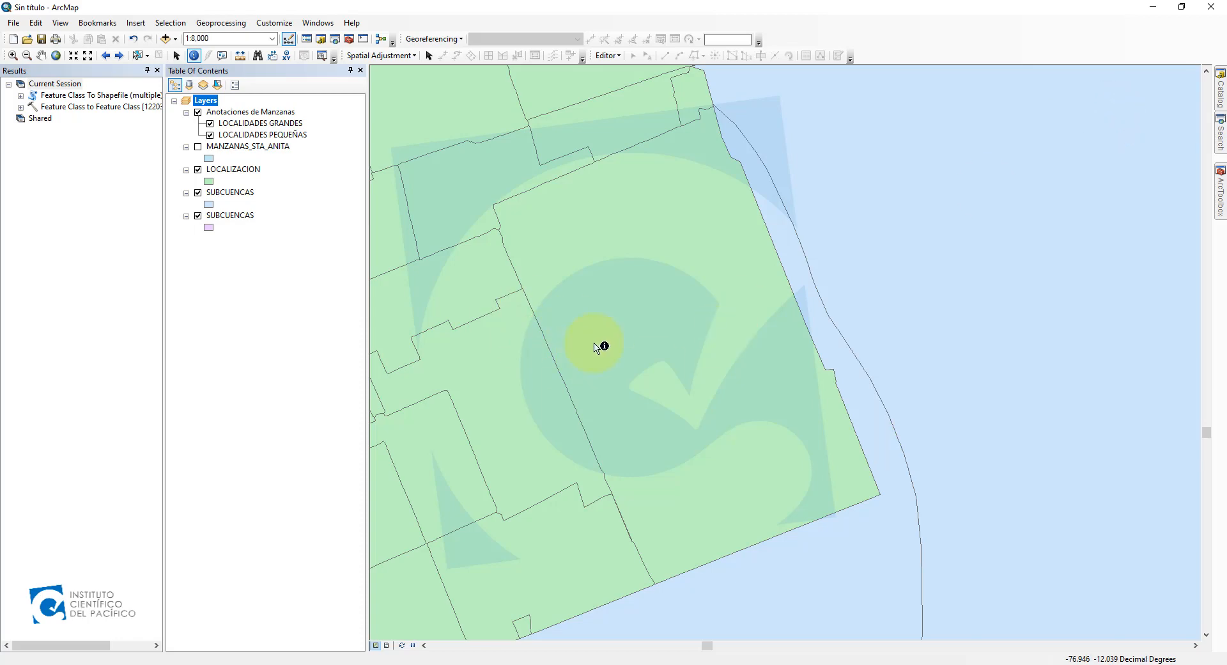
click(198, 170)
click(198, 147)
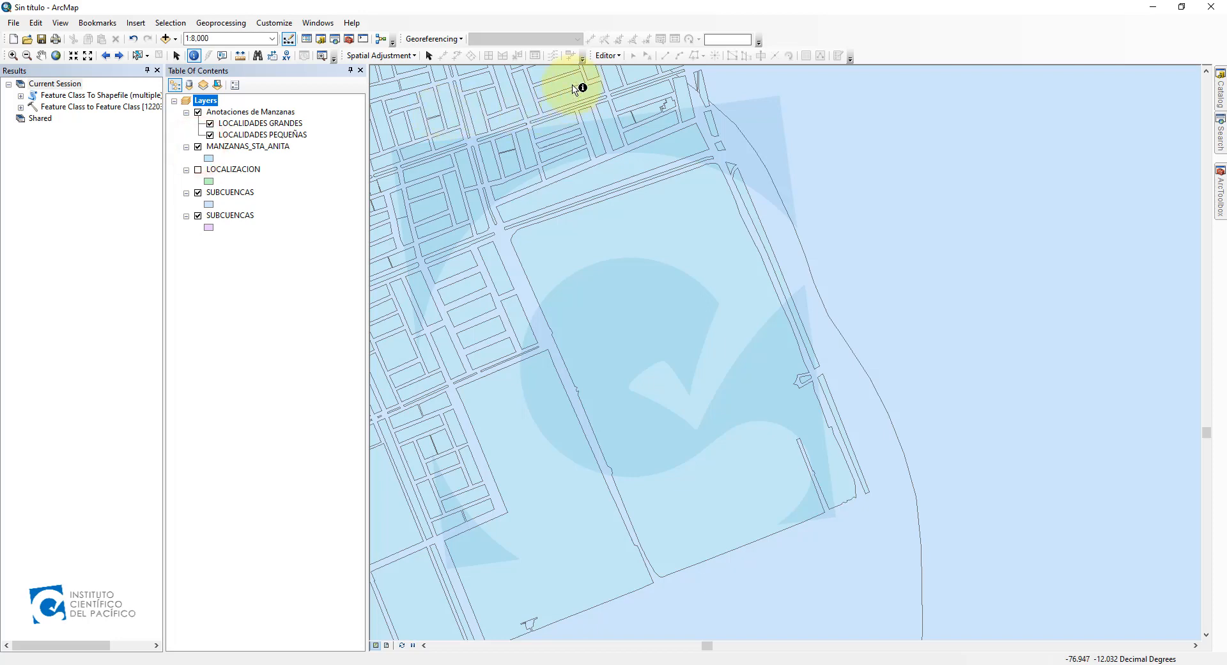
click(606, 57)
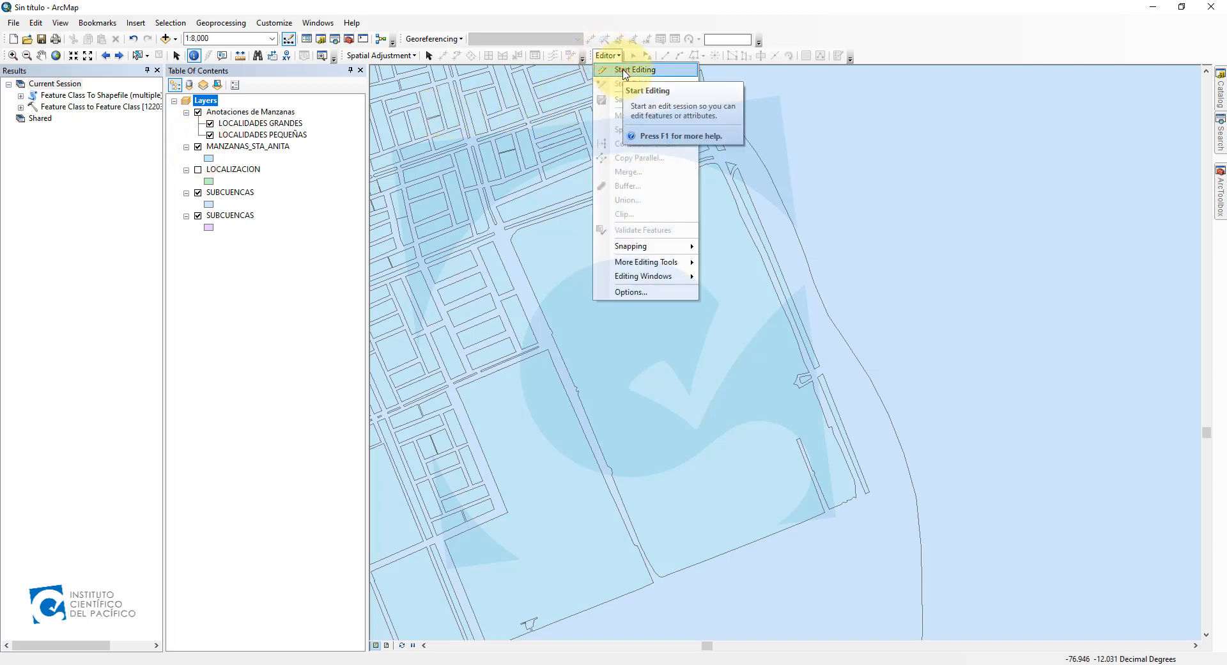
click(301, 289)
right_click(261, 114)
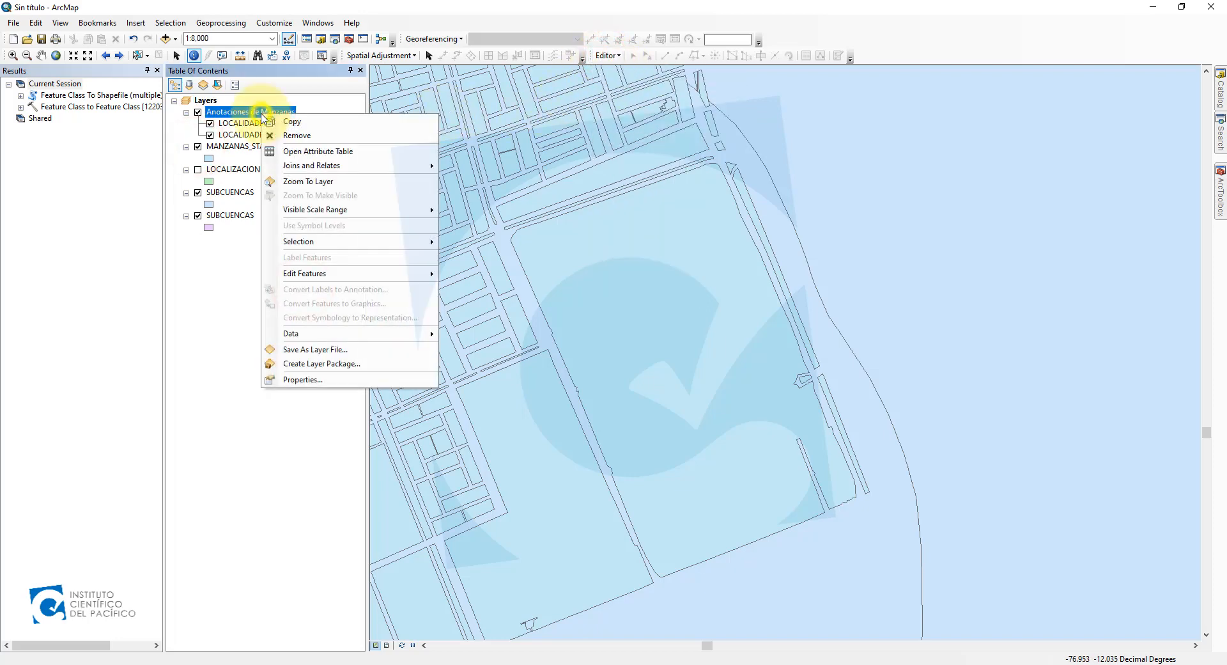
click(345, 273)
click(505, 277)
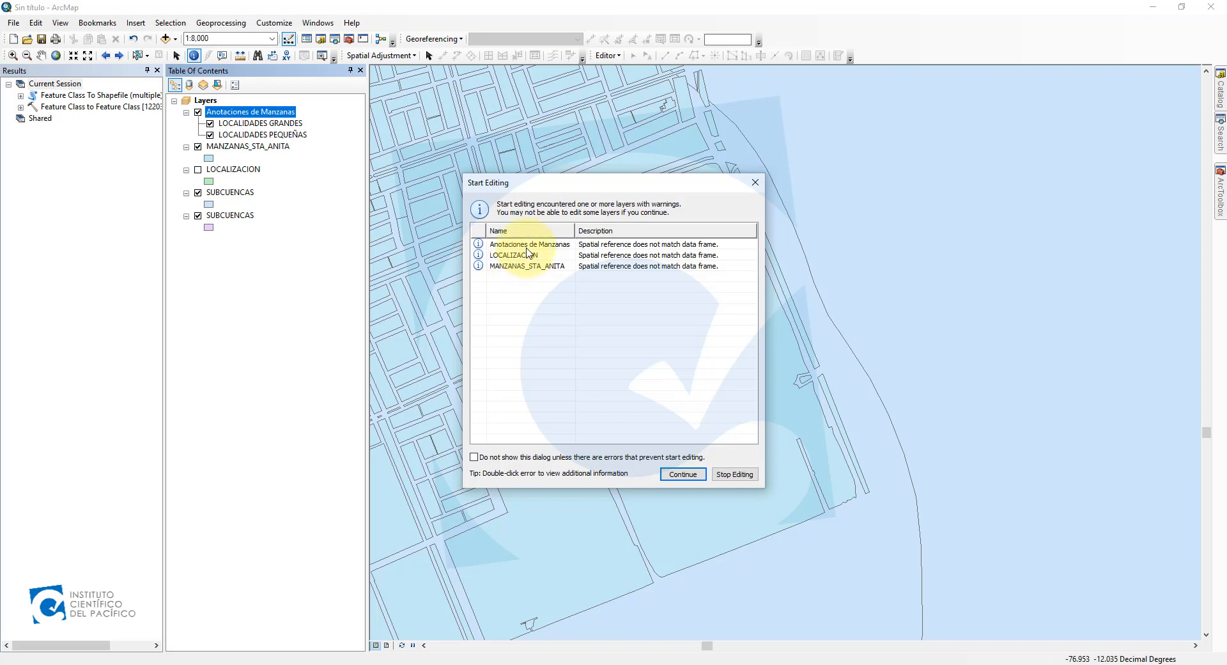
drag(599, 182, 557, 178)
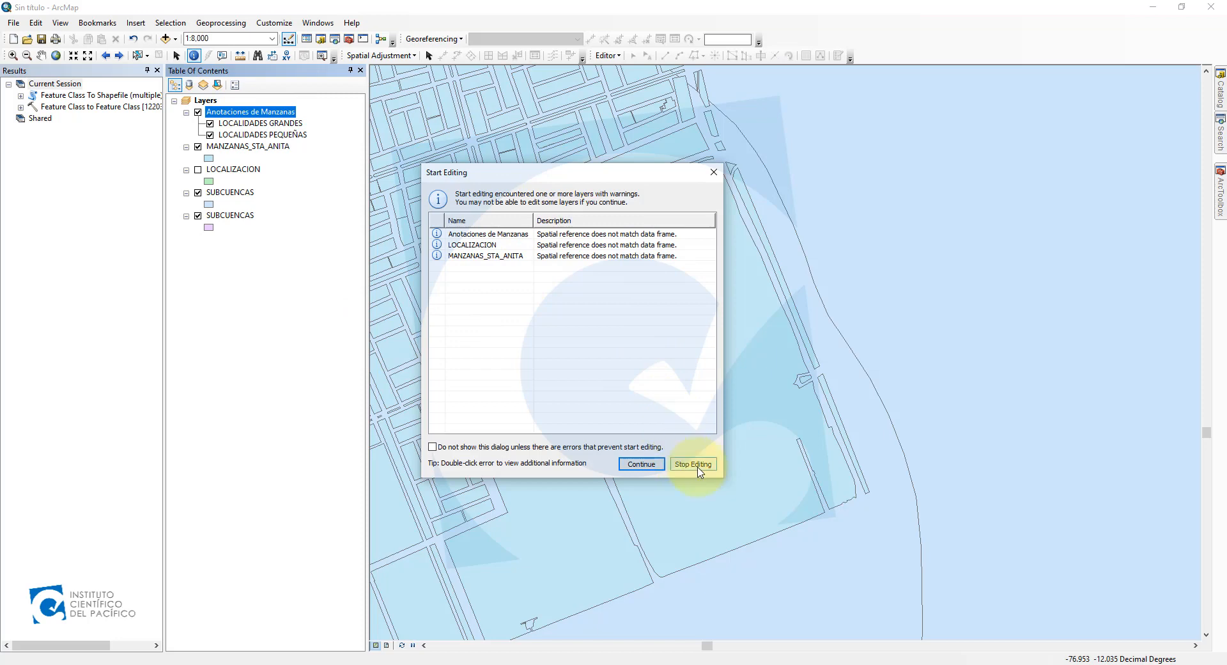
click(695, 465)
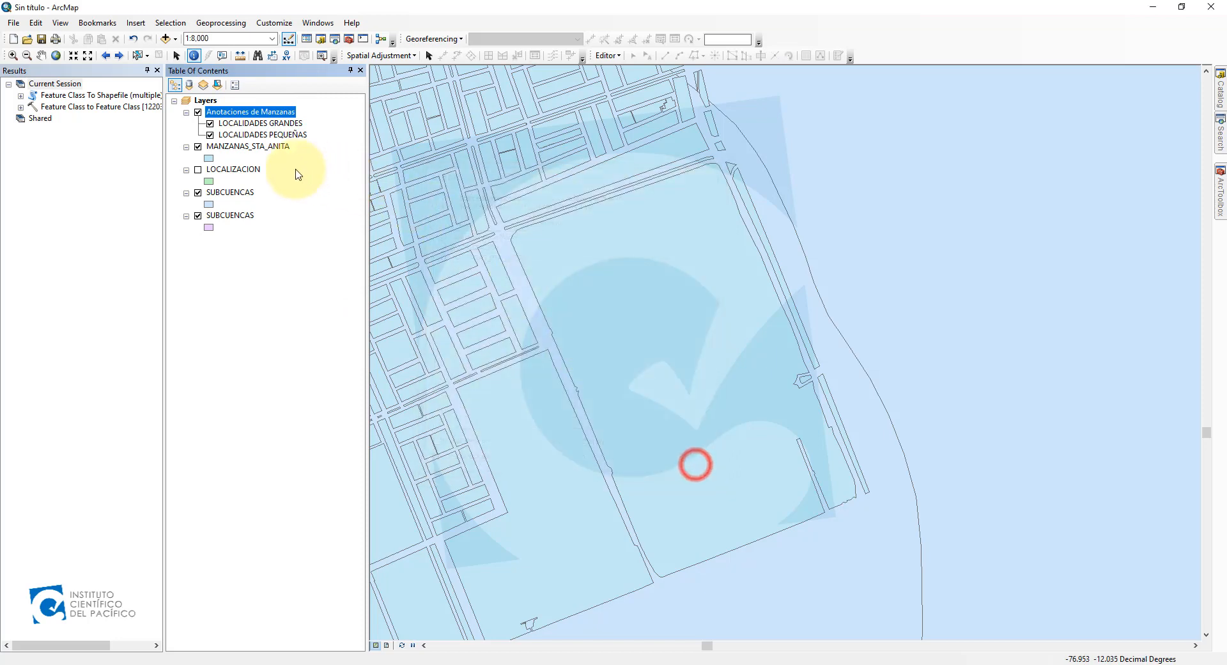
- Set the data frame's coordinate system to WGS 1984 UTM Zone 18S from the favorites
right_click(205, 100)
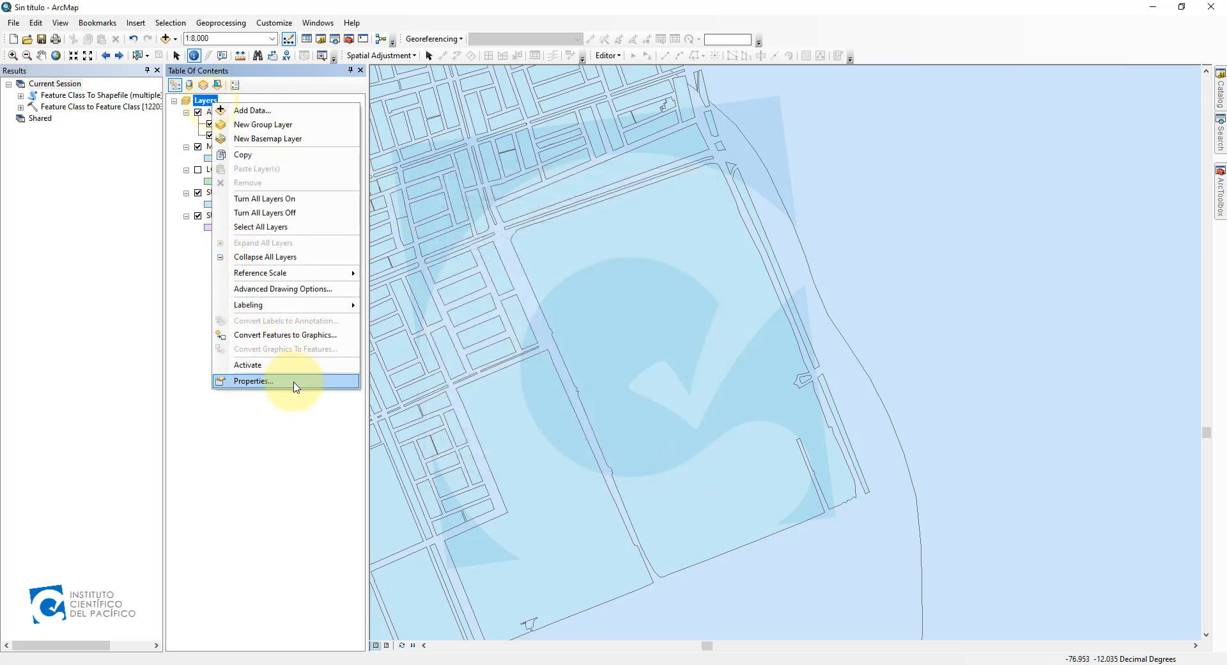
click(293, 381)
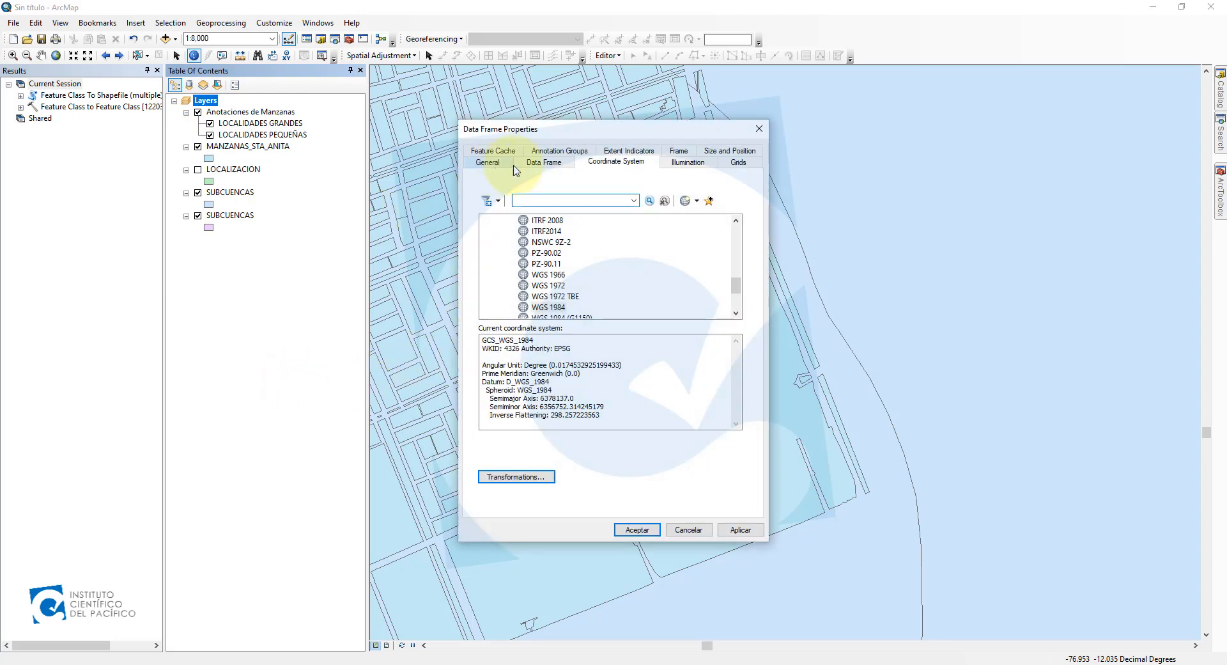
click(560, 307)
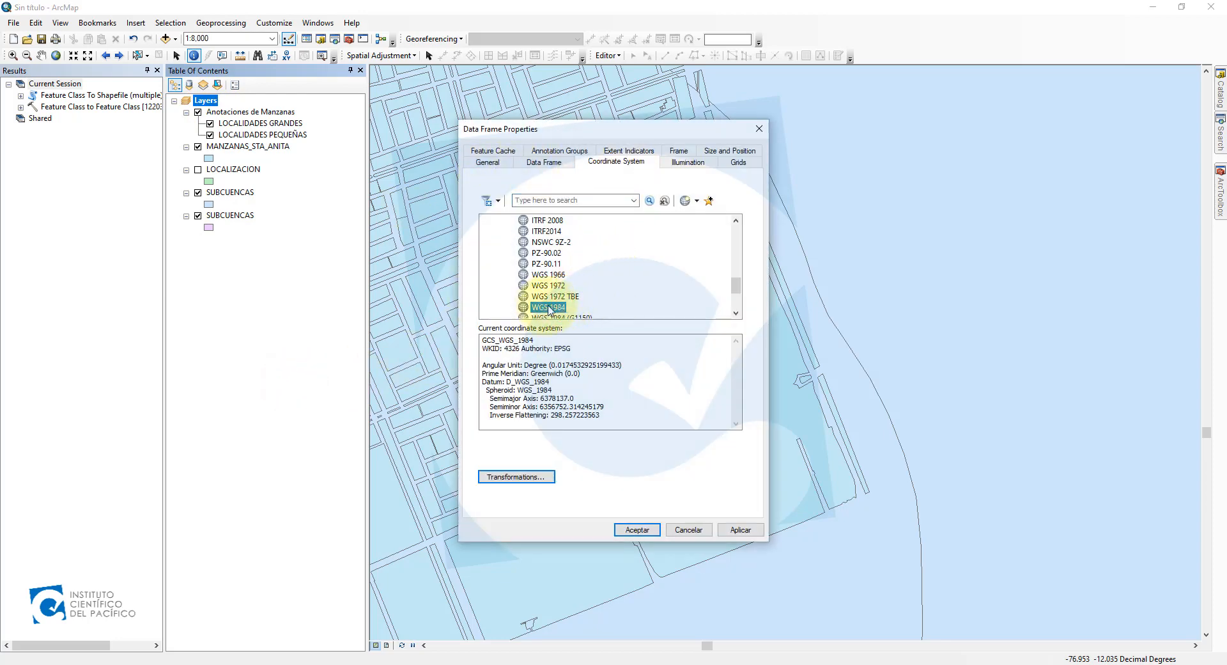
click(709, 201)
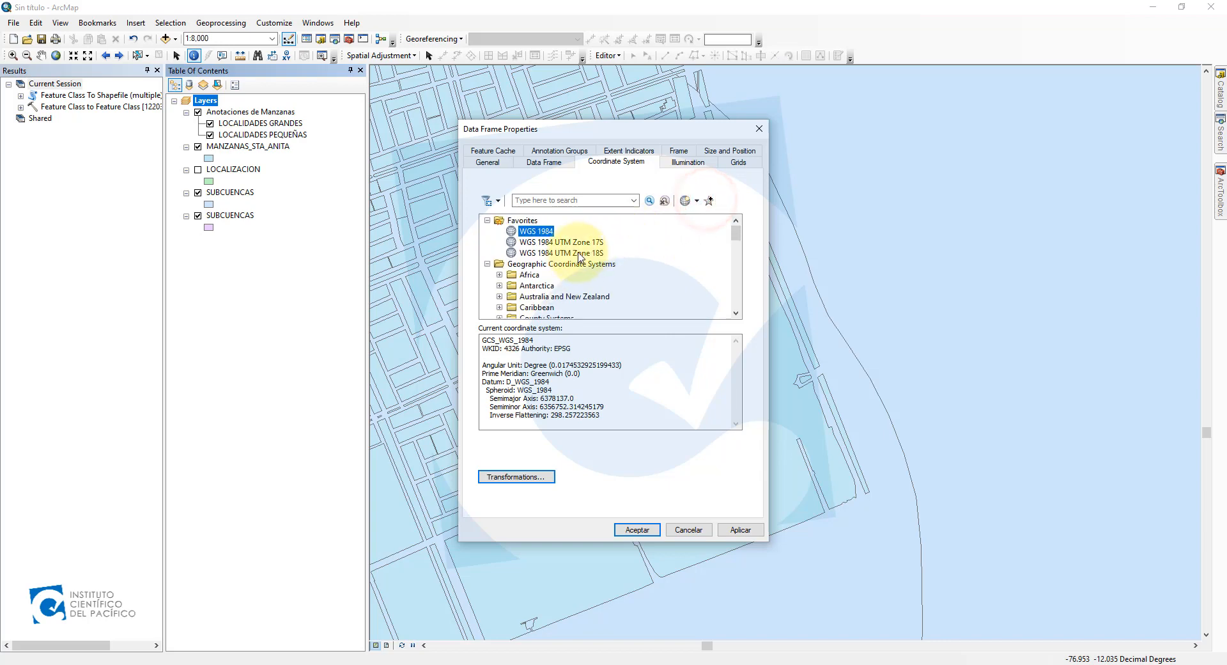
click(580, 253)
click(629, 529)
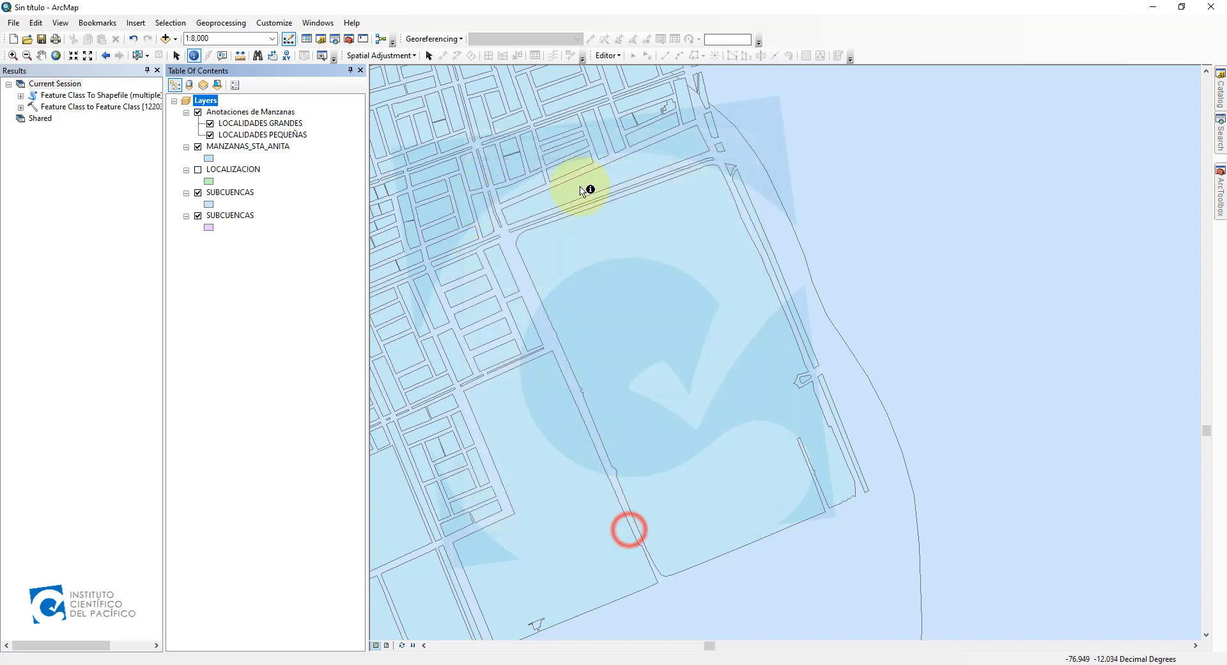
- Start an edit session on Anotaciones de Manzanas, continuing past the warnings, and show the feature creation templates
right_click(287, 111)
click(419, 268)
click(492, 267)
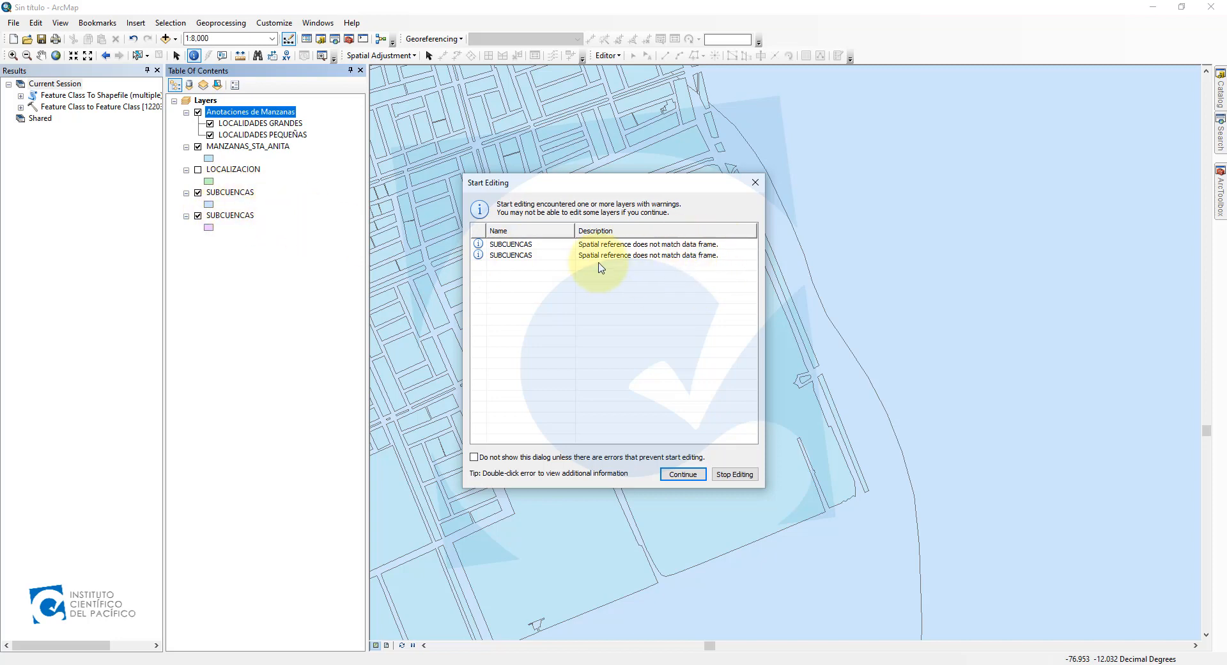
click(681, 473)
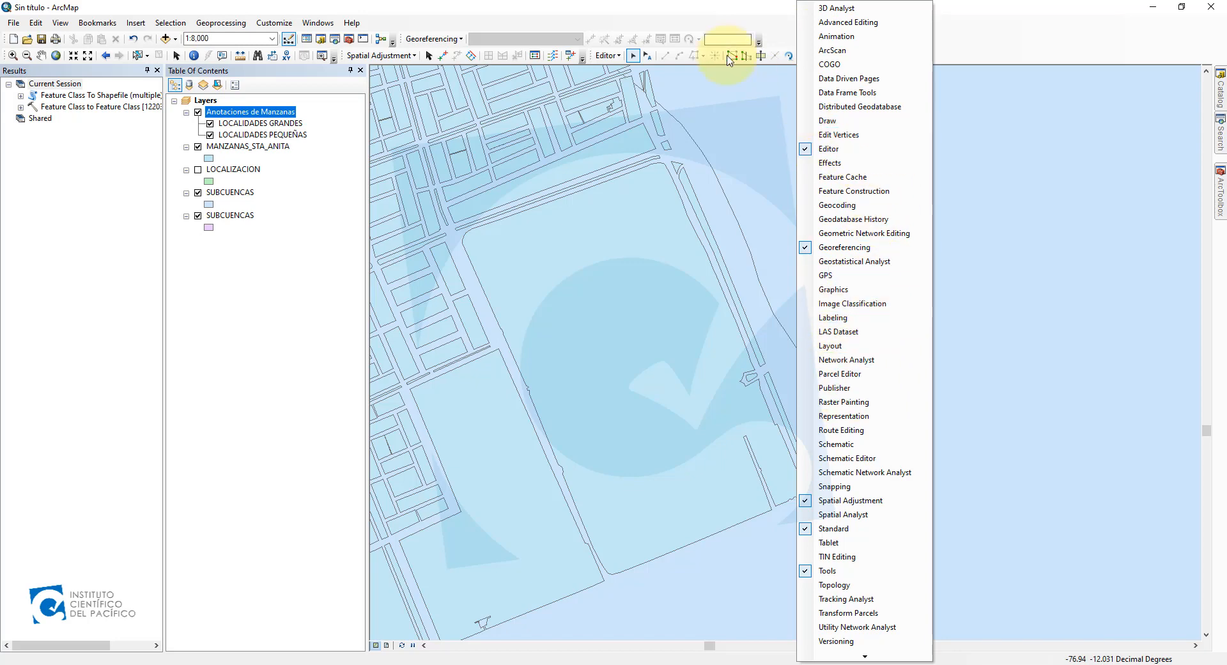
click(681, 29)
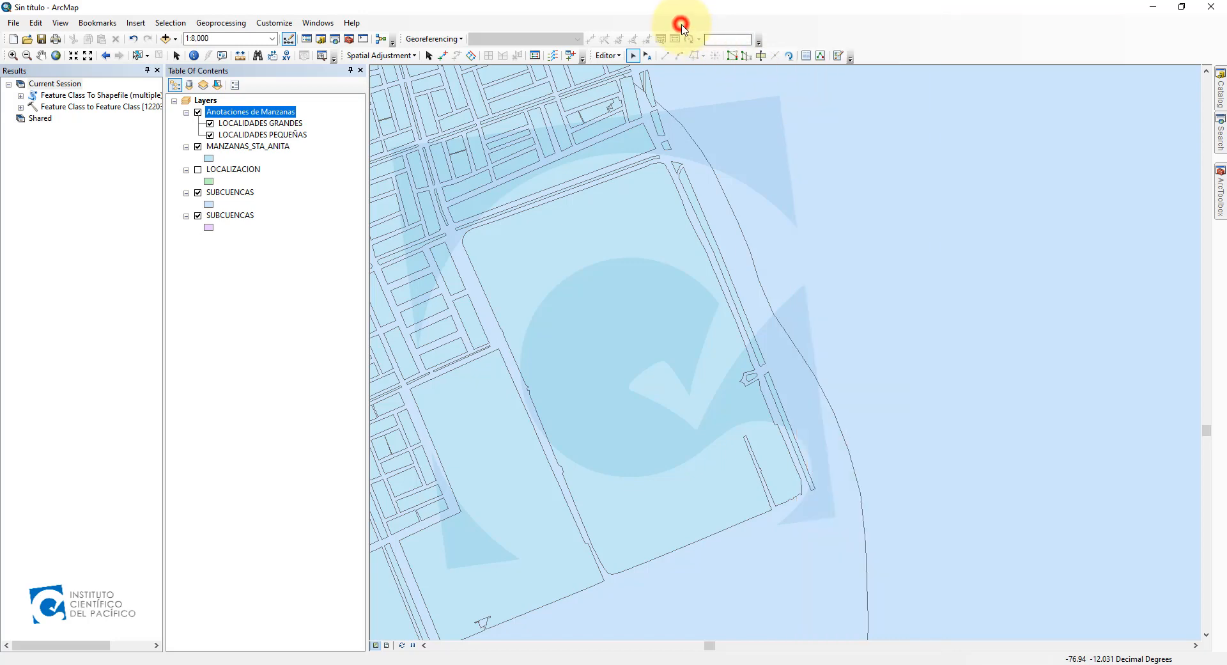
click(838, 57)
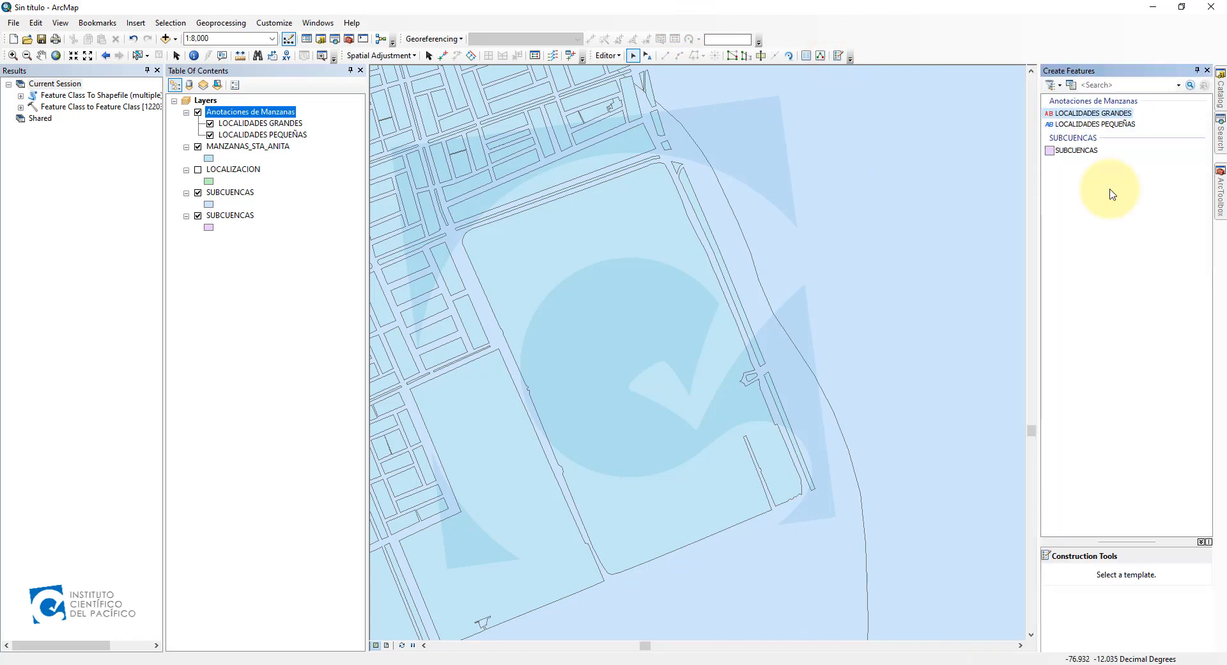
- Preview both annotation templates, choose LOCALIDADES GRANDES, and reposition and enlarge the Annotation Construction window
click(1090, 117)
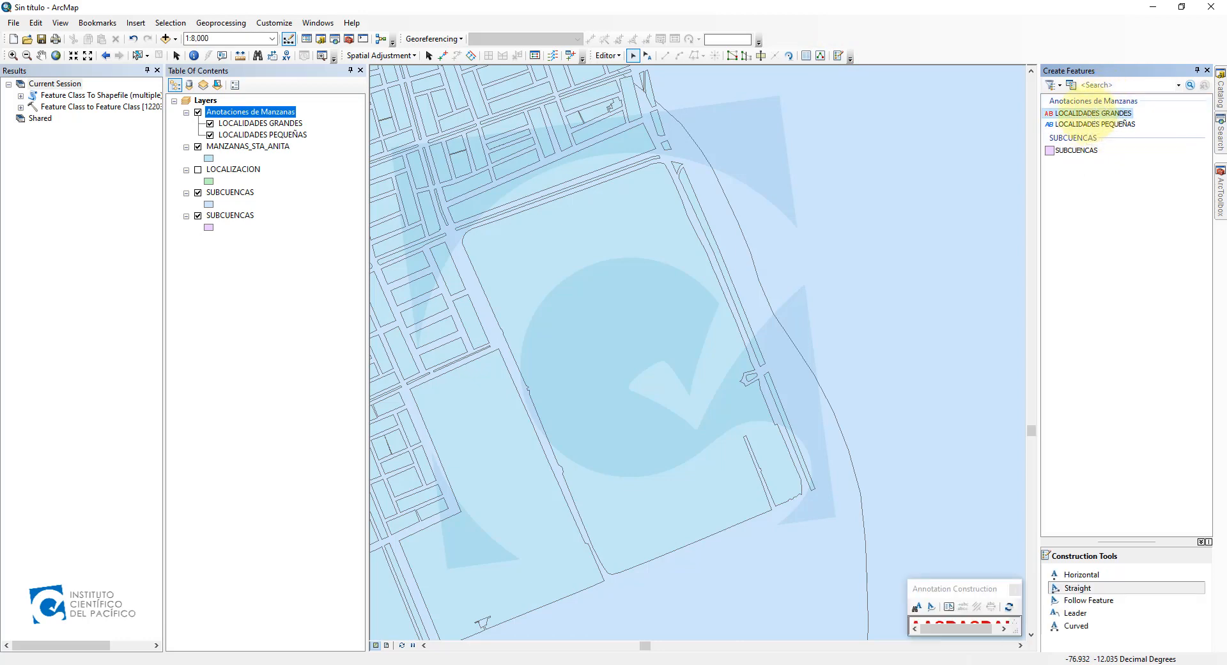
click(1089, 124)
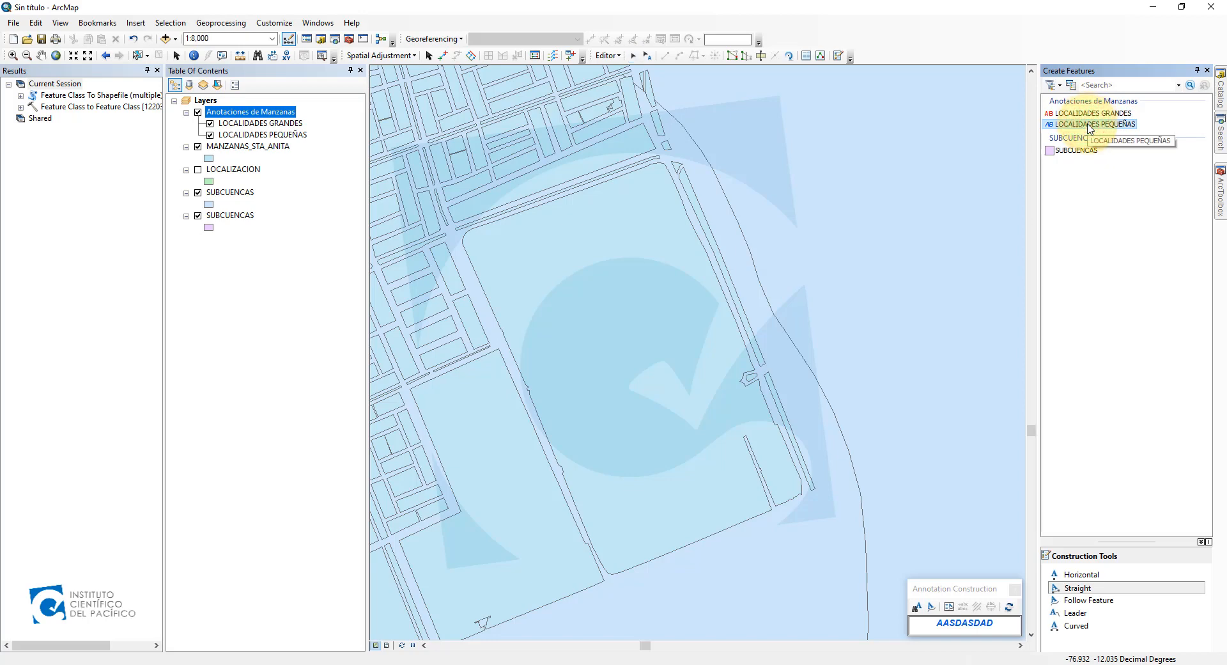
click(1090, 113)
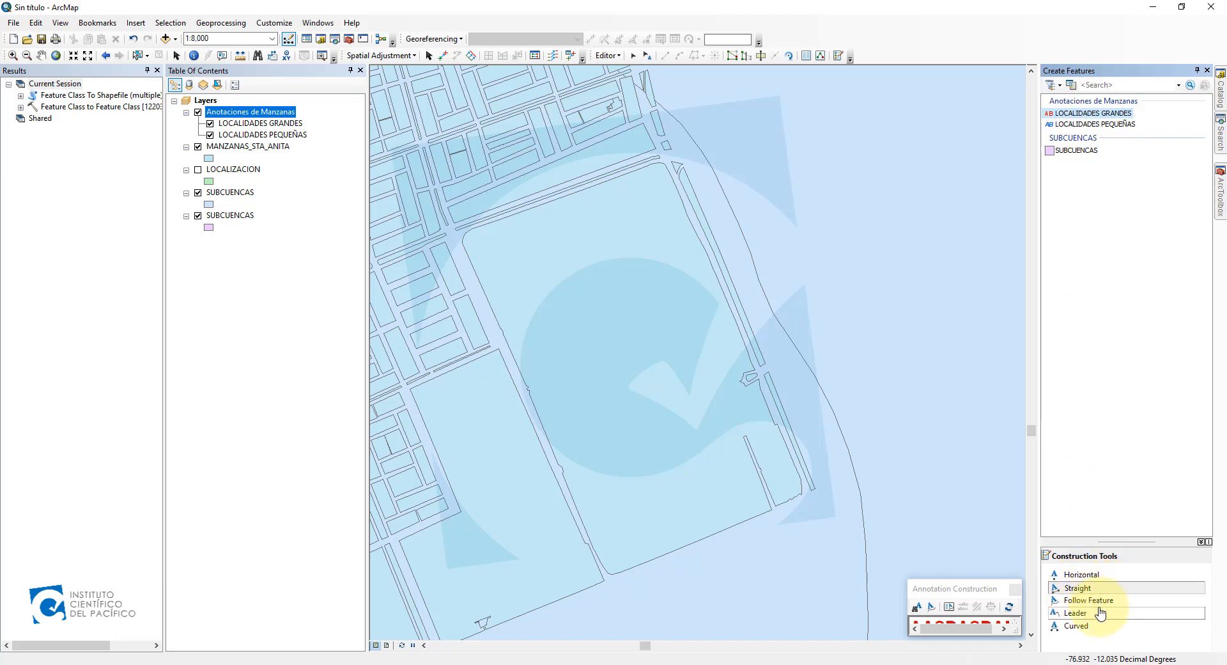
drag(946, 591, 931, 519)
mouse_move(889, 564)
mouse_down()
mouse_move(845, 615)
mouse_move(854, 608)
mouse_up()
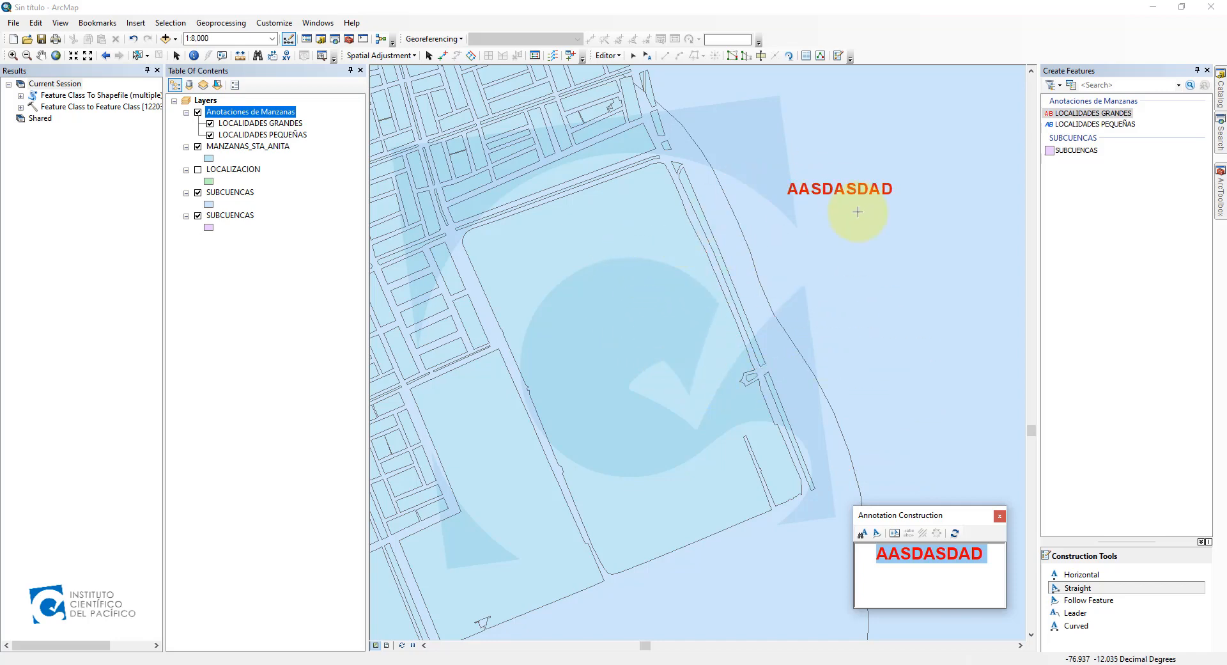
- Place a straight annotation reading "Asociación Valle Alto" in the middle of the large eastern block, angled parallel to its southern edge
click(889, 554)
drag(881, 553, 987, 555)
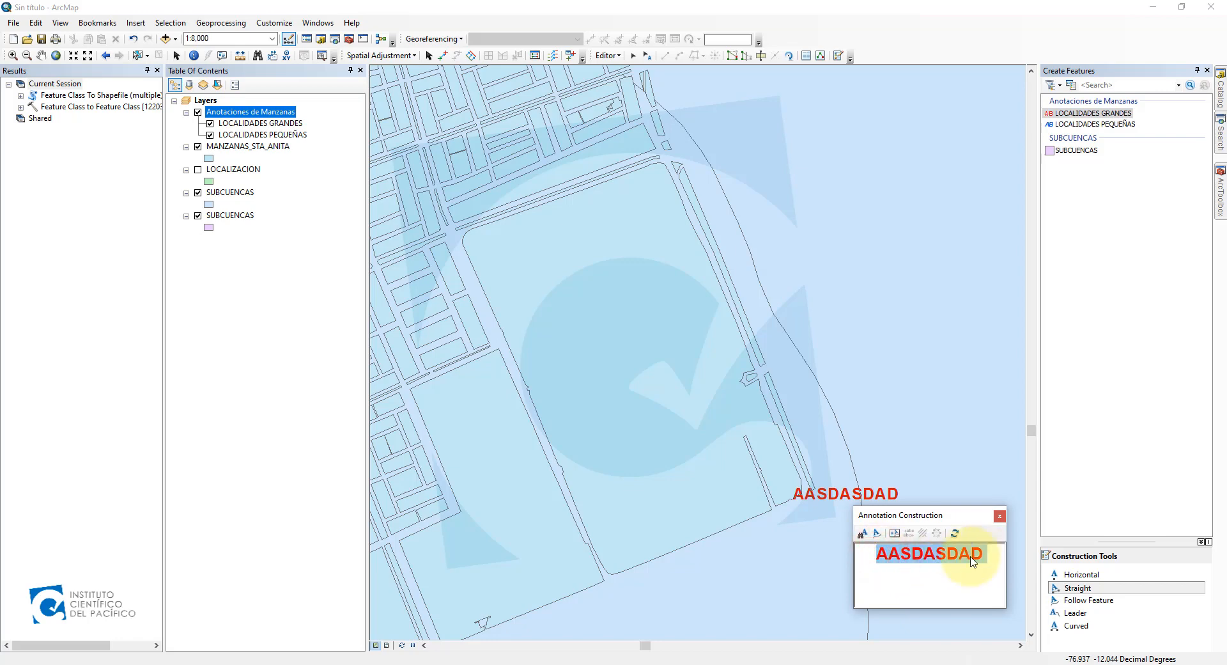
text(A)
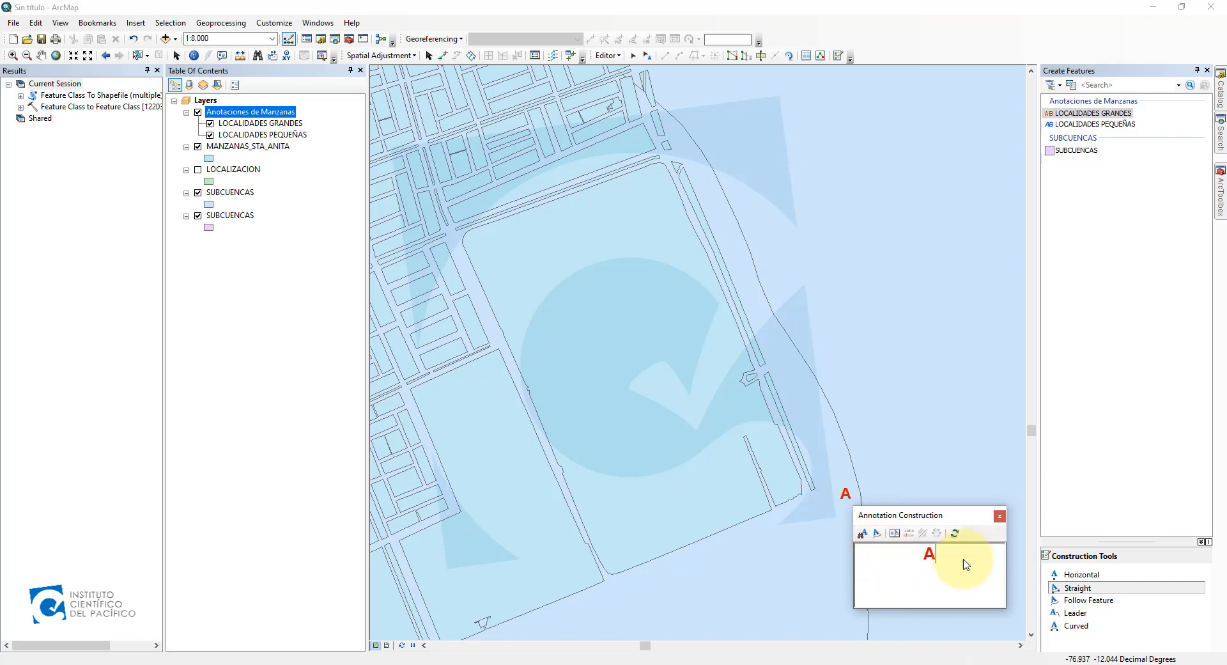
text(sociación Vall)
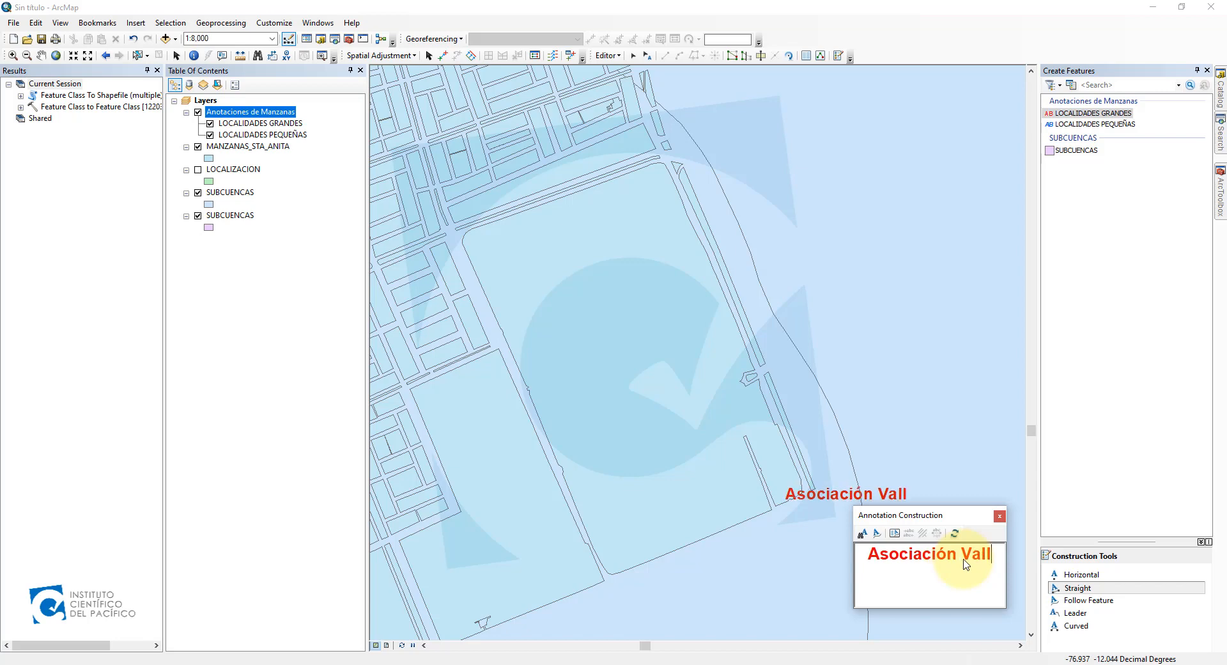
text(e Alto)
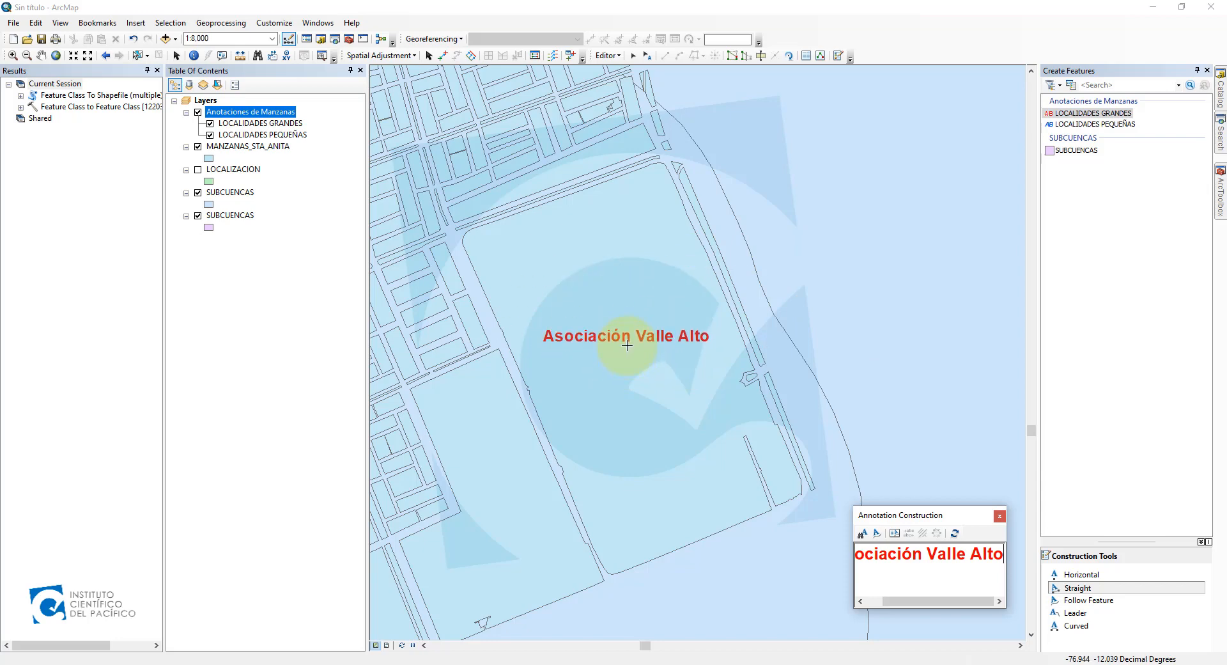
click(627, 342)
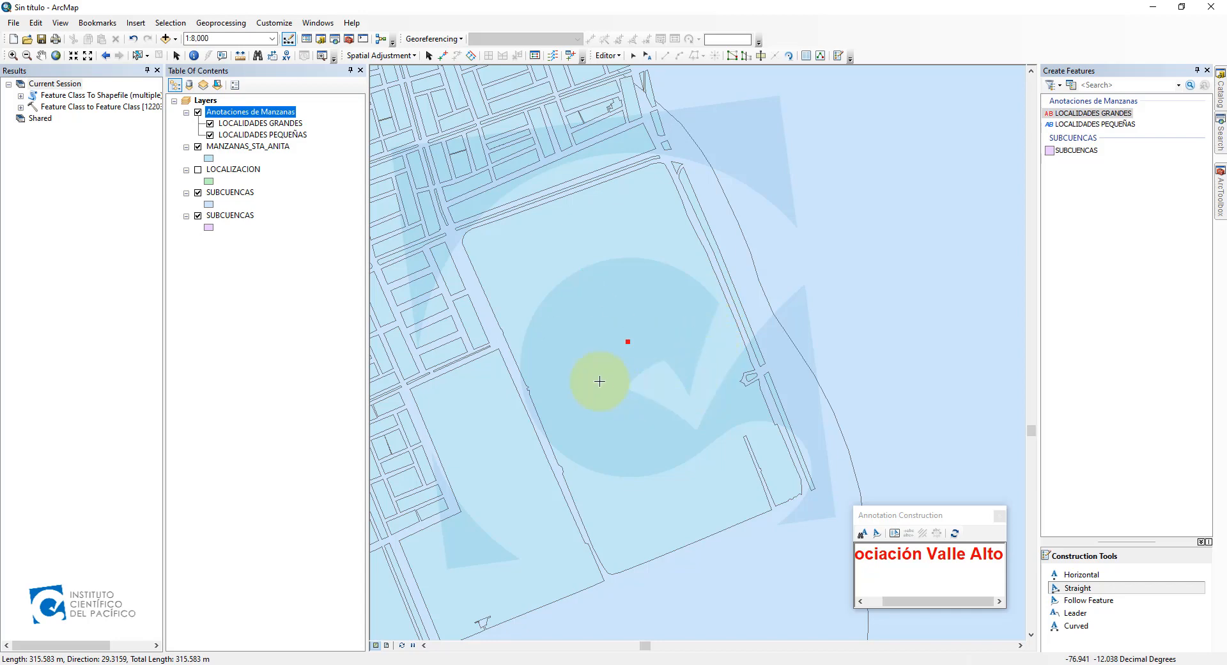
click(705, 311)
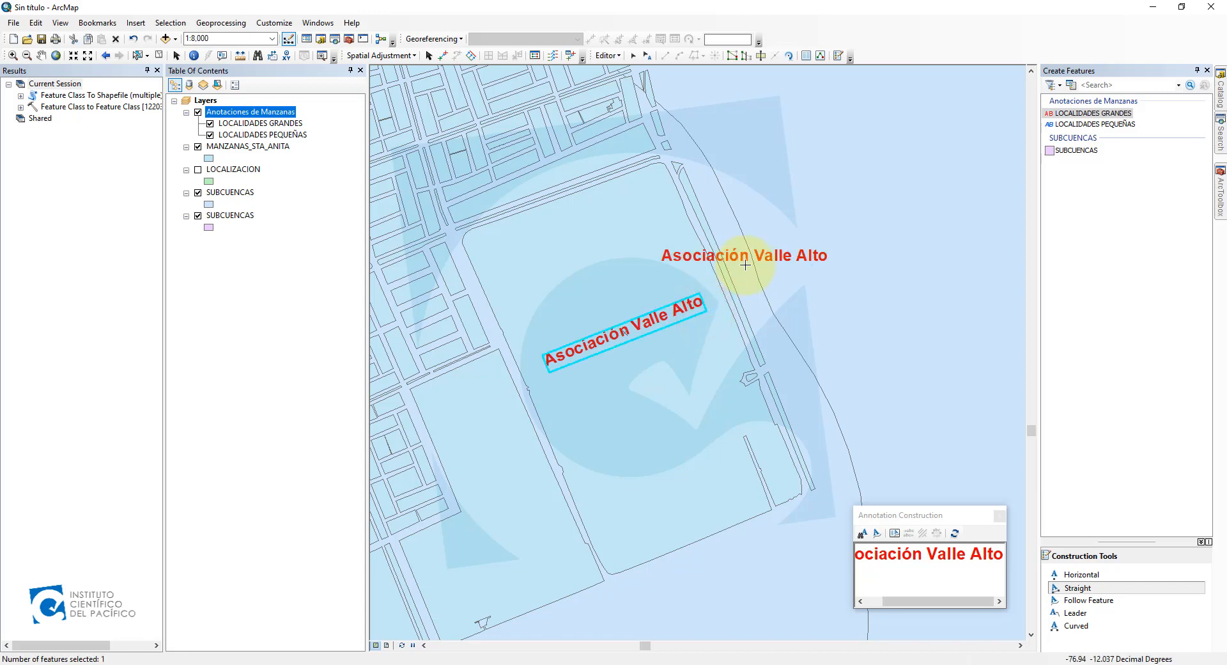
- Show LOCALIZACION, identify the locality polygon southwest of the Valle Alto annotation with MANZANAS_STA_ANITA temporarily hidden, and restore the blocks layer
key(Left)
key(Down)
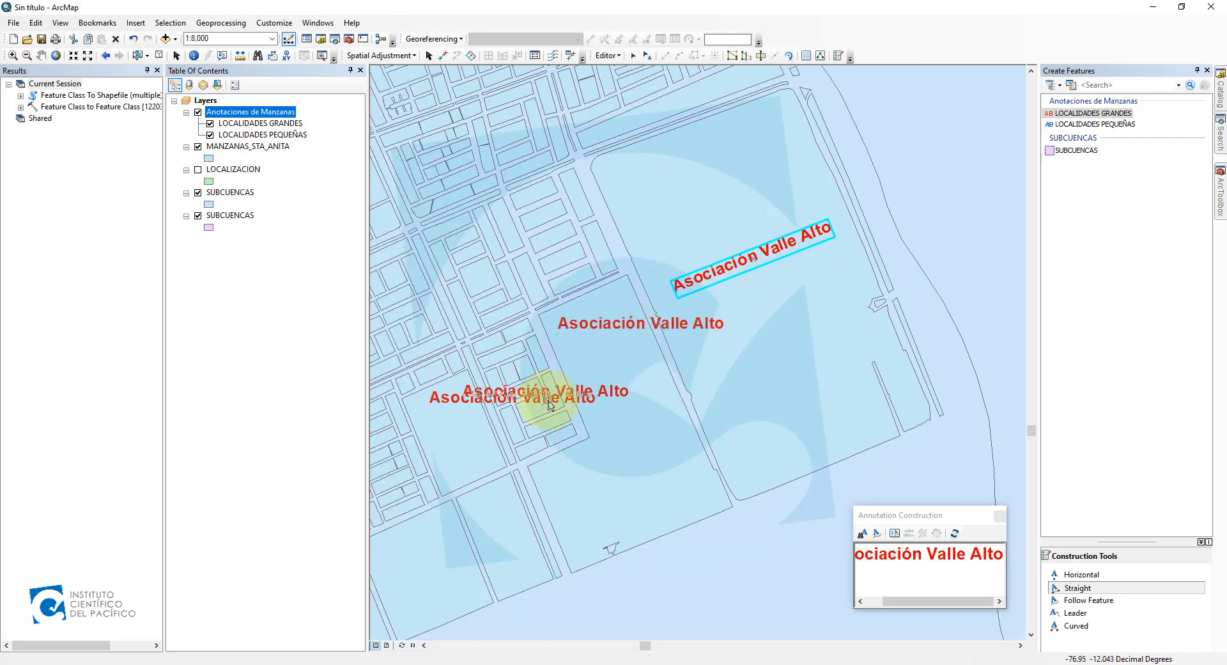
click(197, 170)
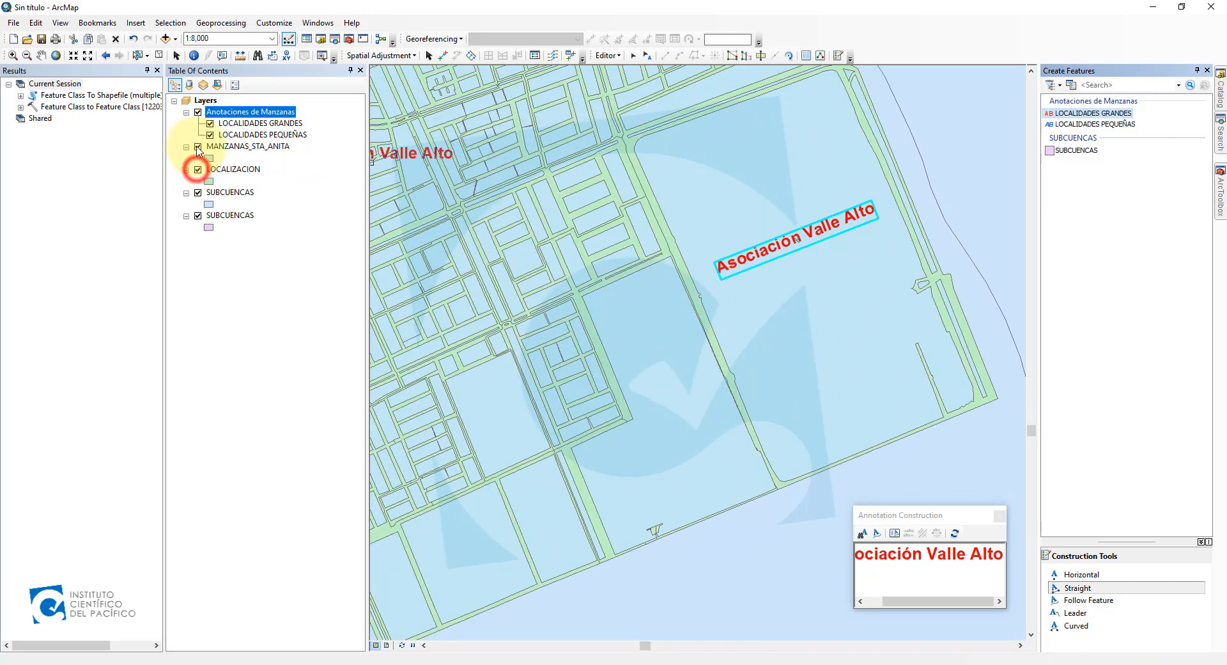
click(198, 147)
click(193, 55)
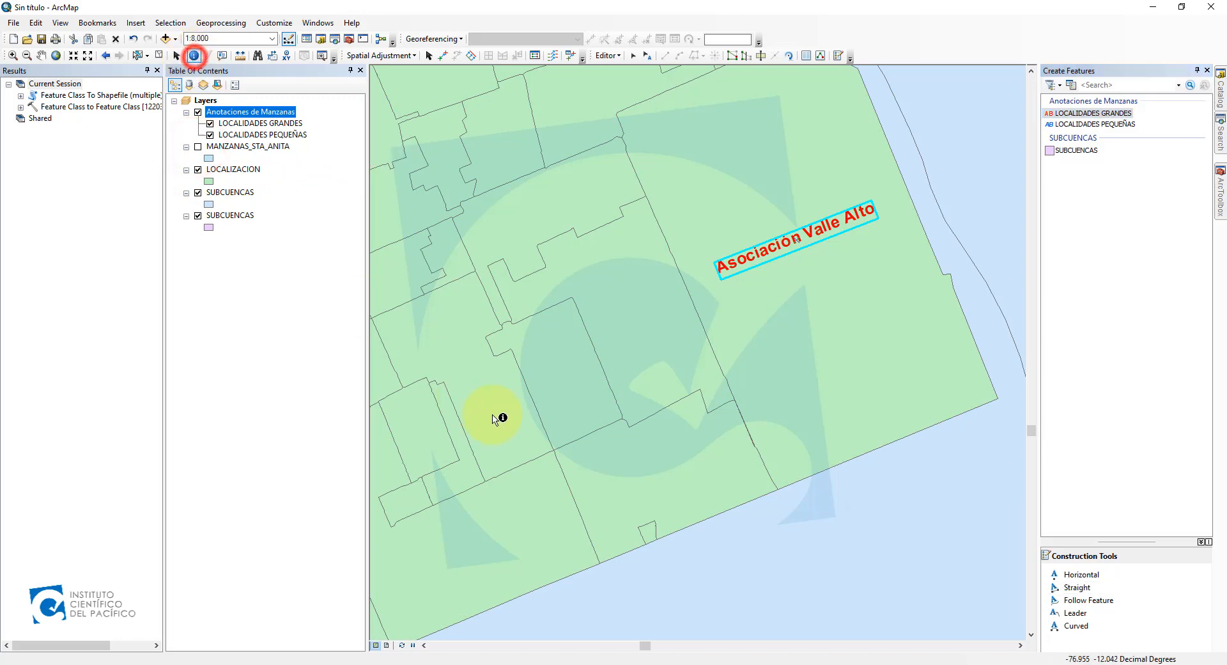
click(626, 448)
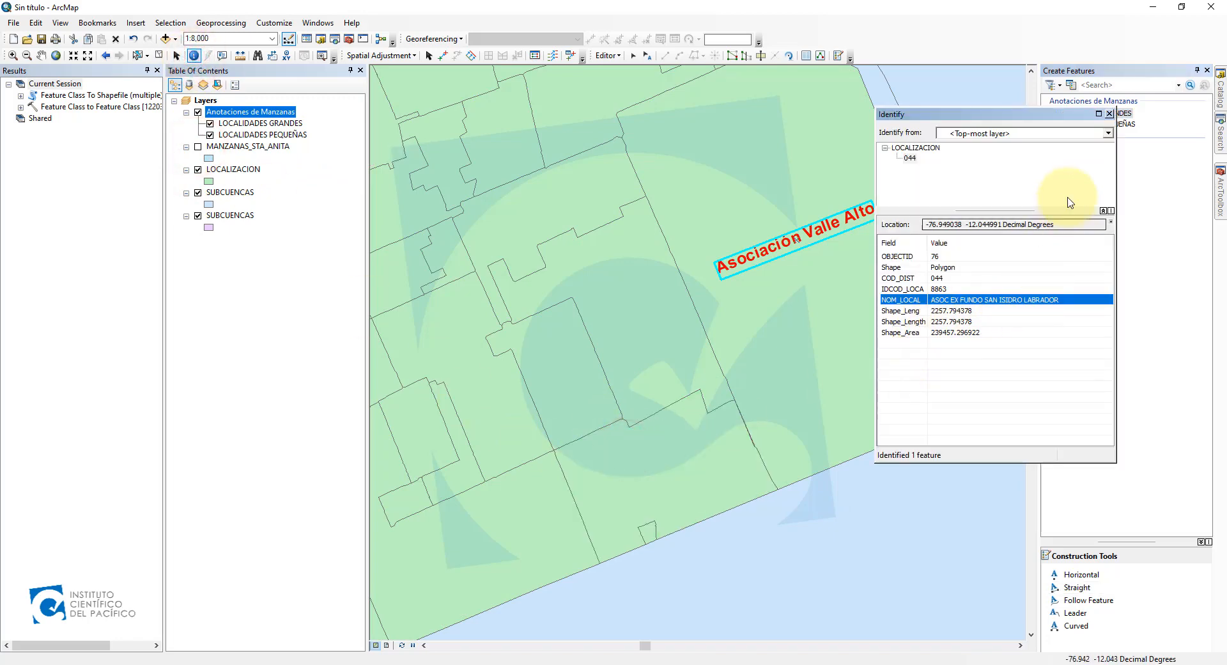
click(1110, 114)
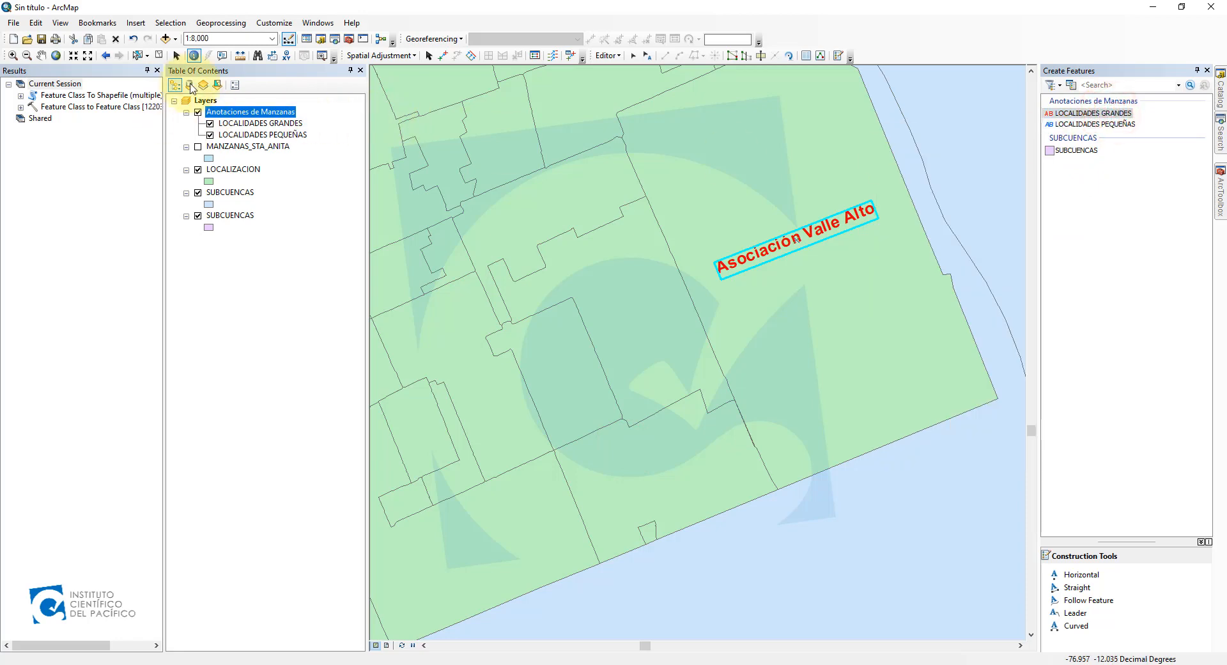
click(199, 146)
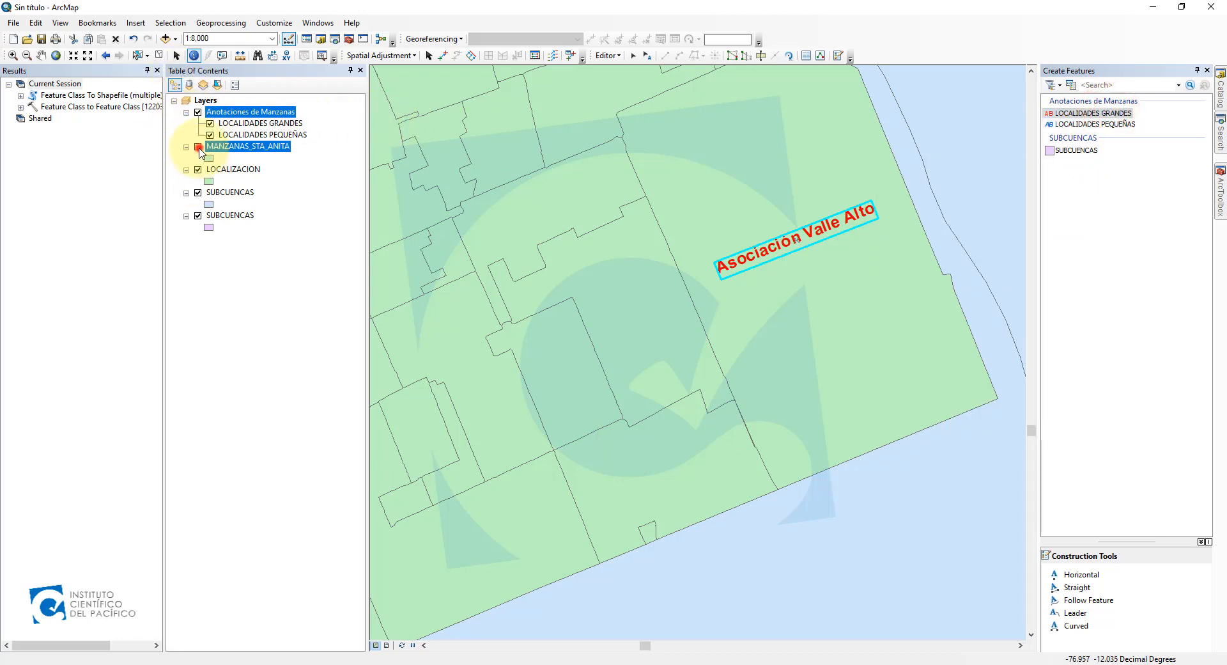
- Place a straight LOCALIDADES PEQUEÑAS annotation reading "Ex Fundo San Isidro" in the block southwest of Valle Alto, angled parallel to its southern edge
click(1083, 124)
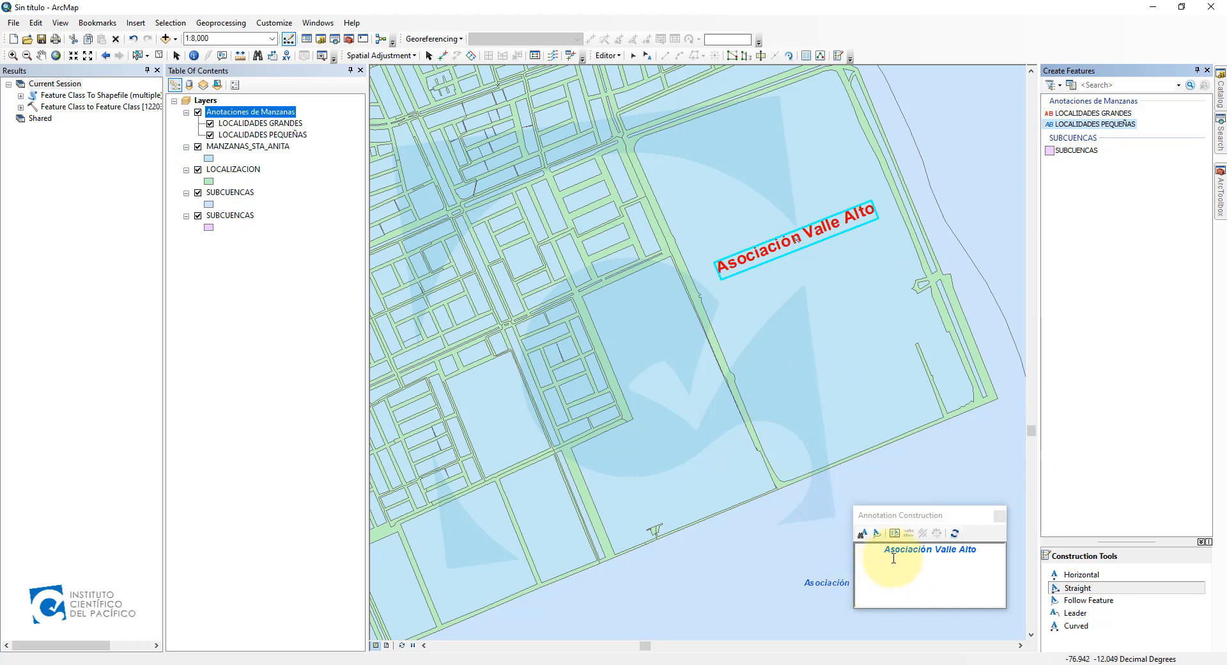
drag(884, 551, 974, 551)
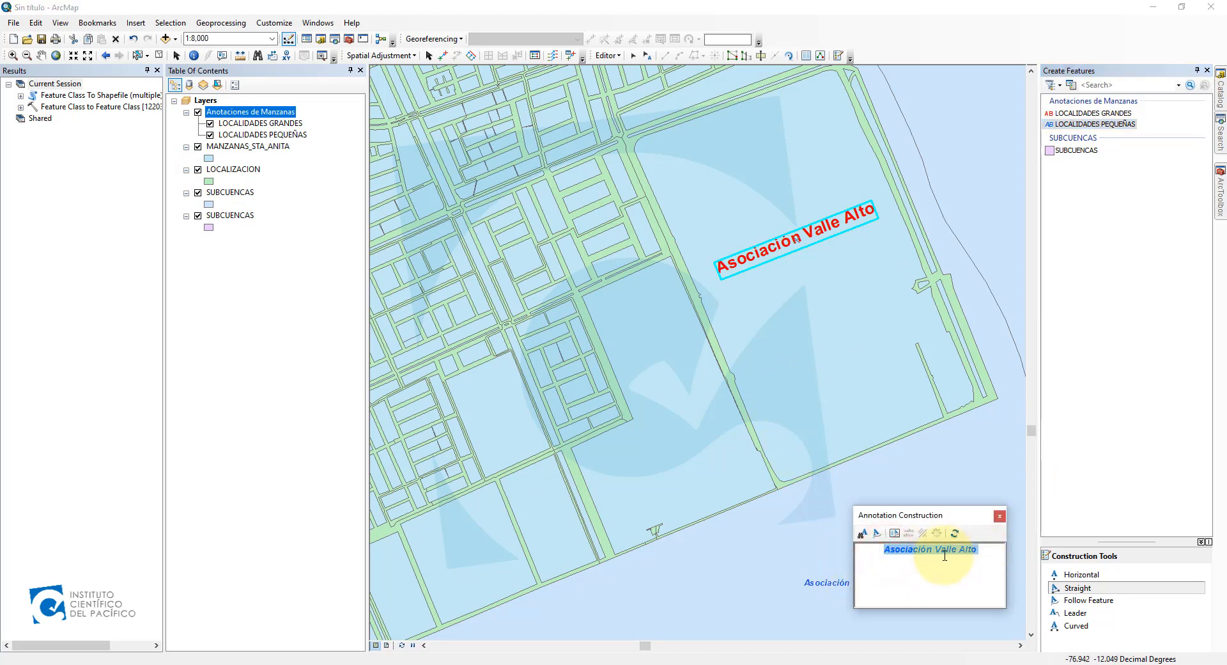
text(San Isid)
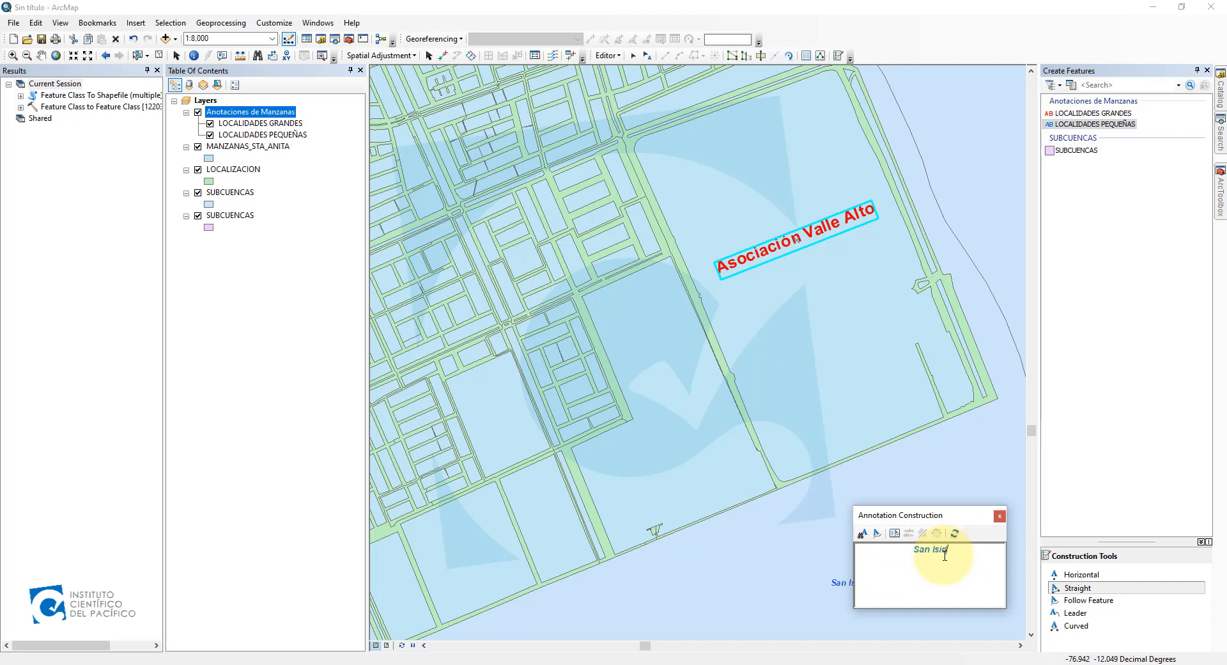
text(o)
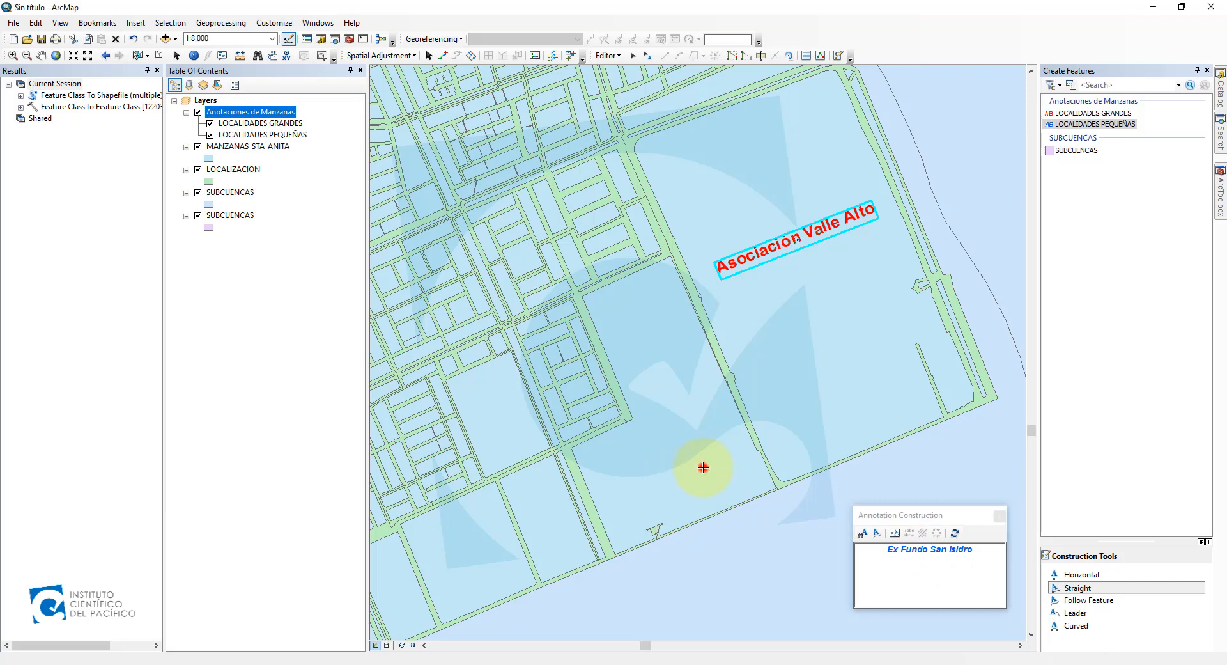
click(703, 468)
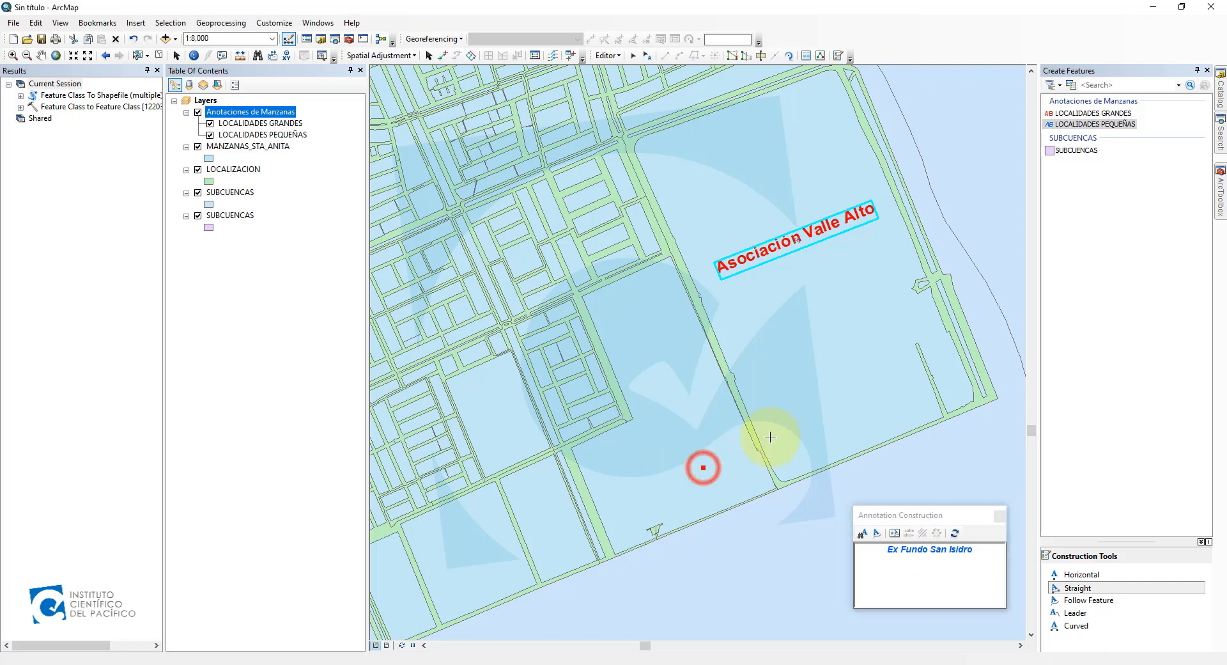
click(729, 457)
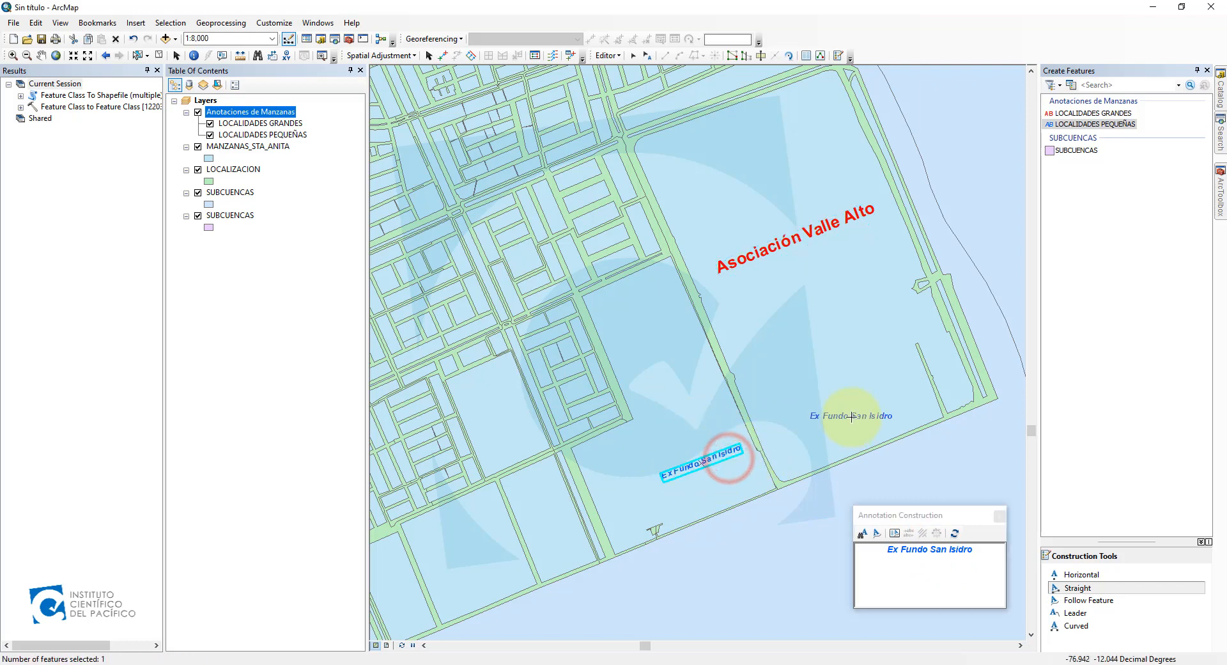
- Save the annotation edits and stop the edit session
click(610, 56)
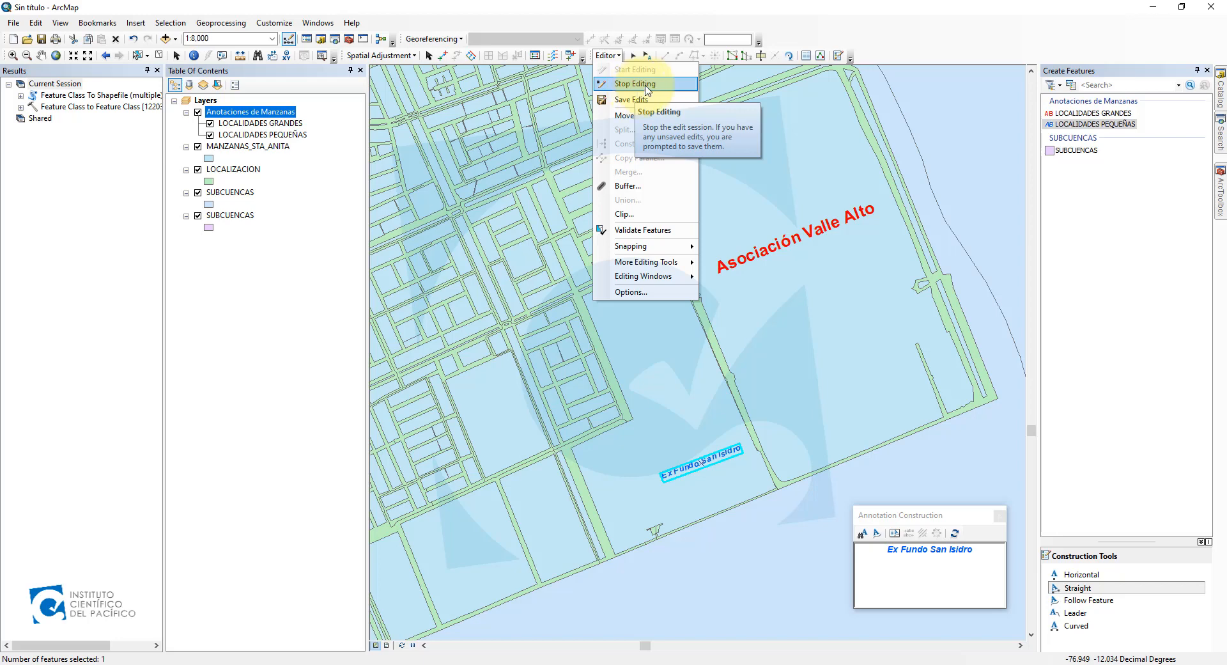
click(641, 87)
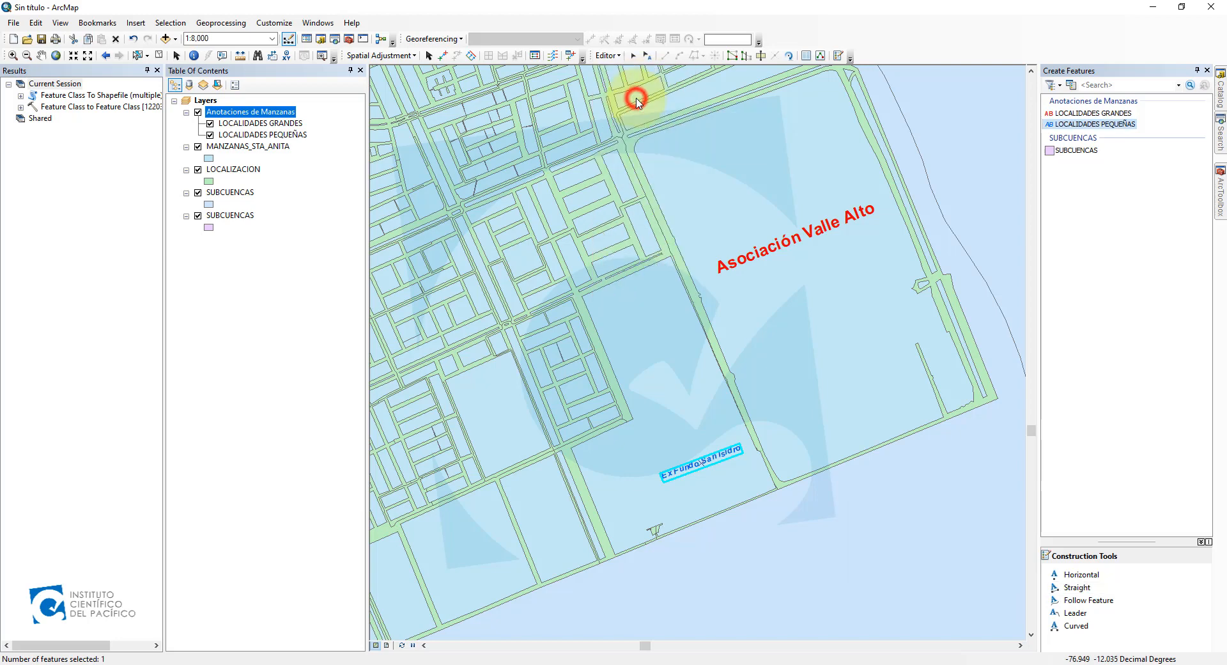
click(617, 56)
click(641, 88)
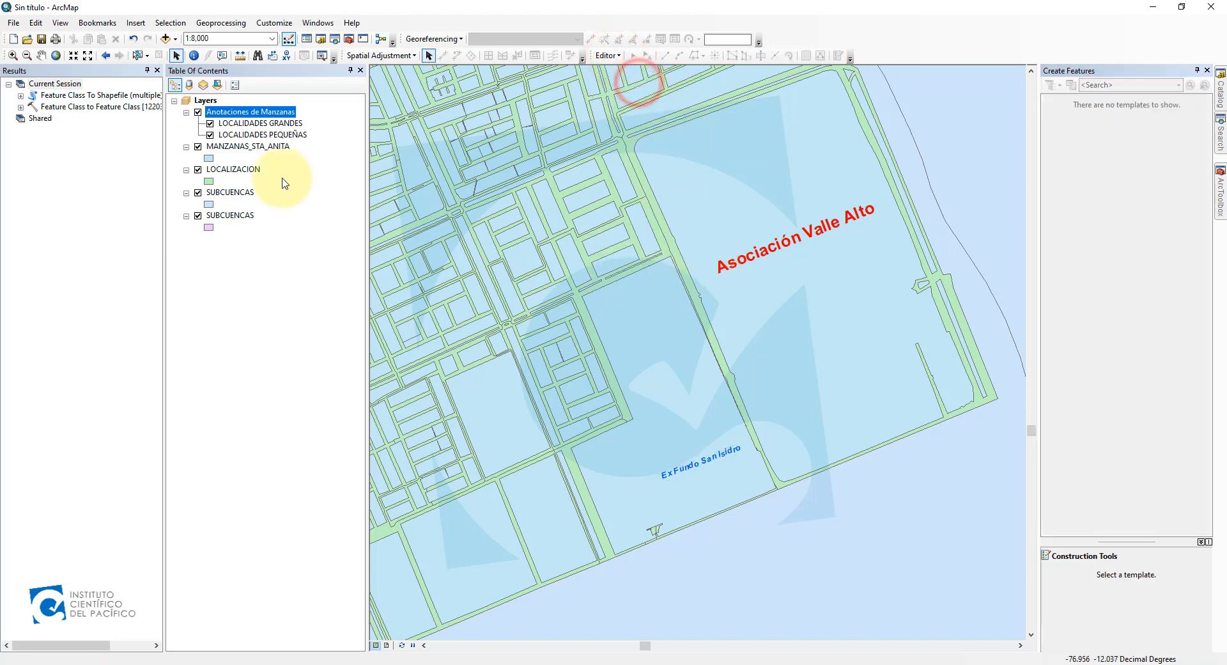
click(262, 307)
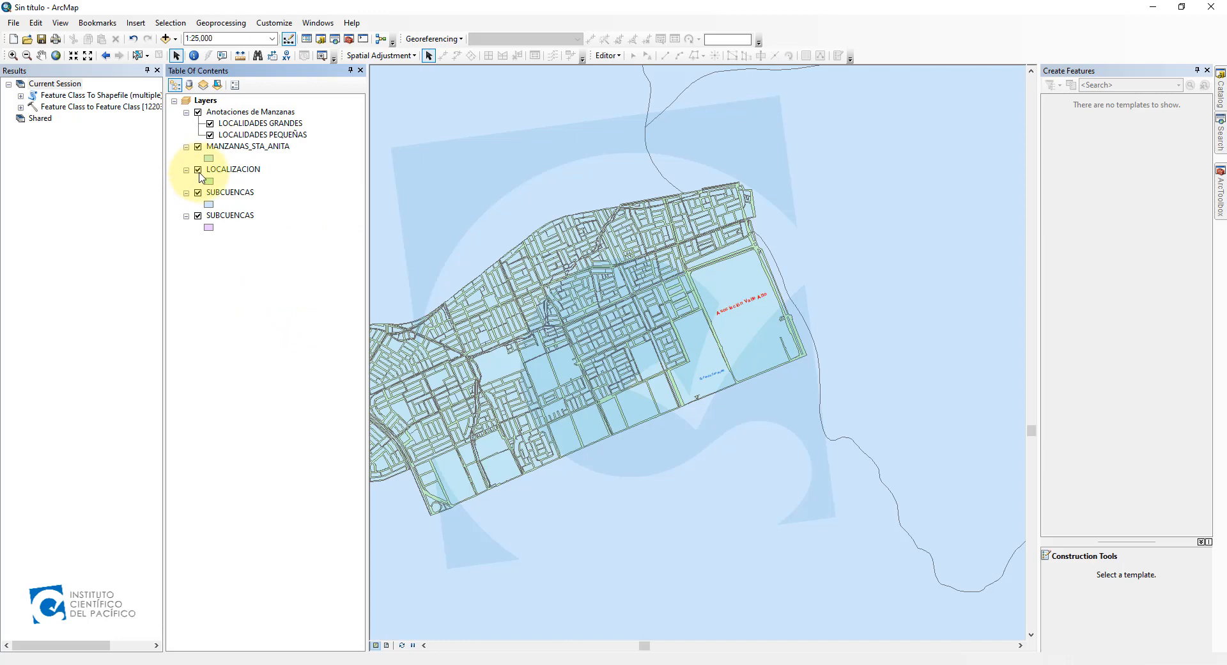
- Hide LOCALIZACION and MANZANAS_STA_ANITA, inspect the two annotations up close, and switch the Anotaciones de Manzanas layer off and on again
click(198, 169)
click(198, 146)
scroll(562, 321, up, 3)
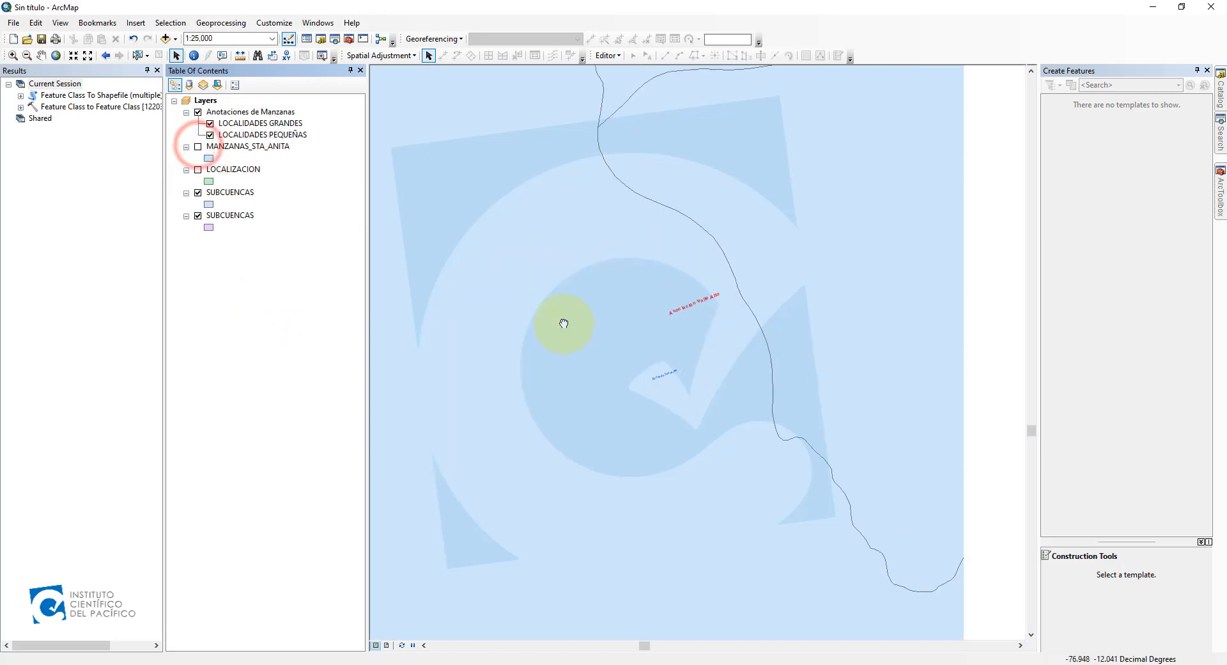
scroll(591, 317, up, 2)
click(184, 101)
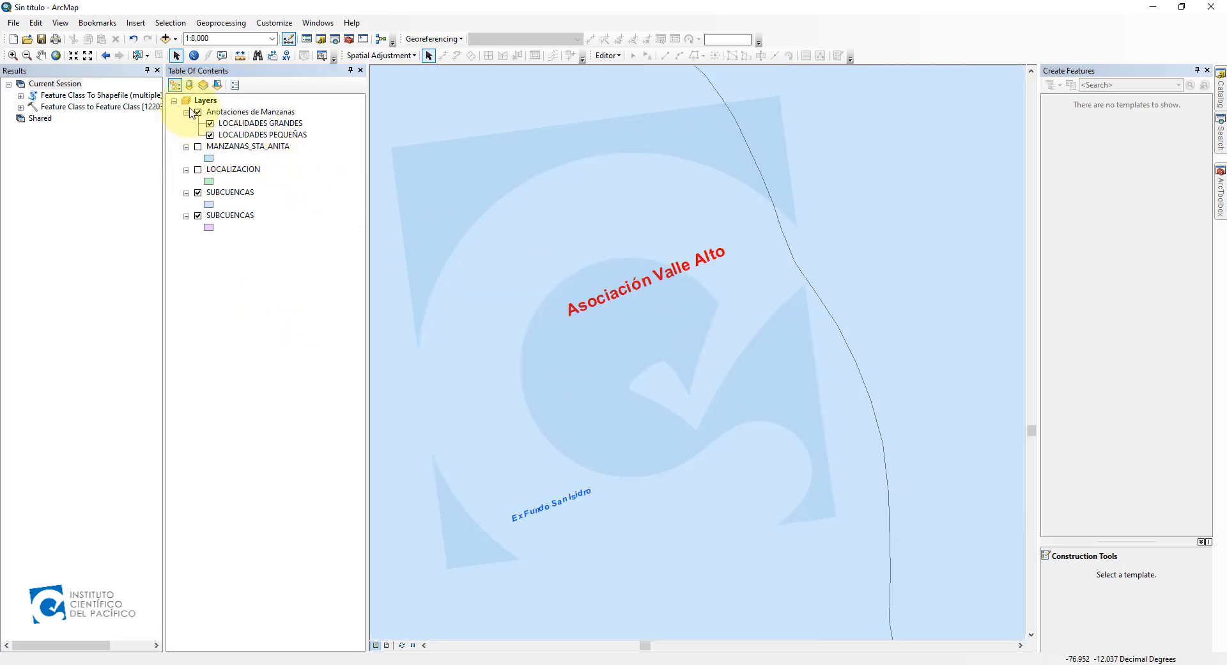
click(198, 112)
click(197, 112)
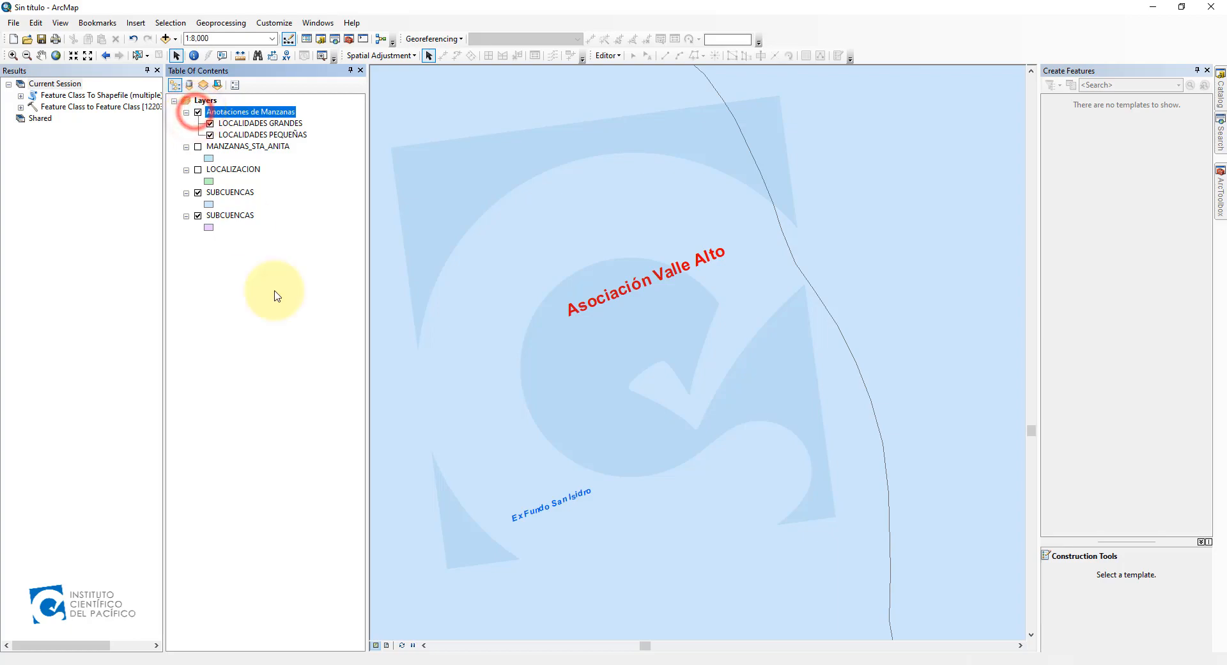
click(271, 408)
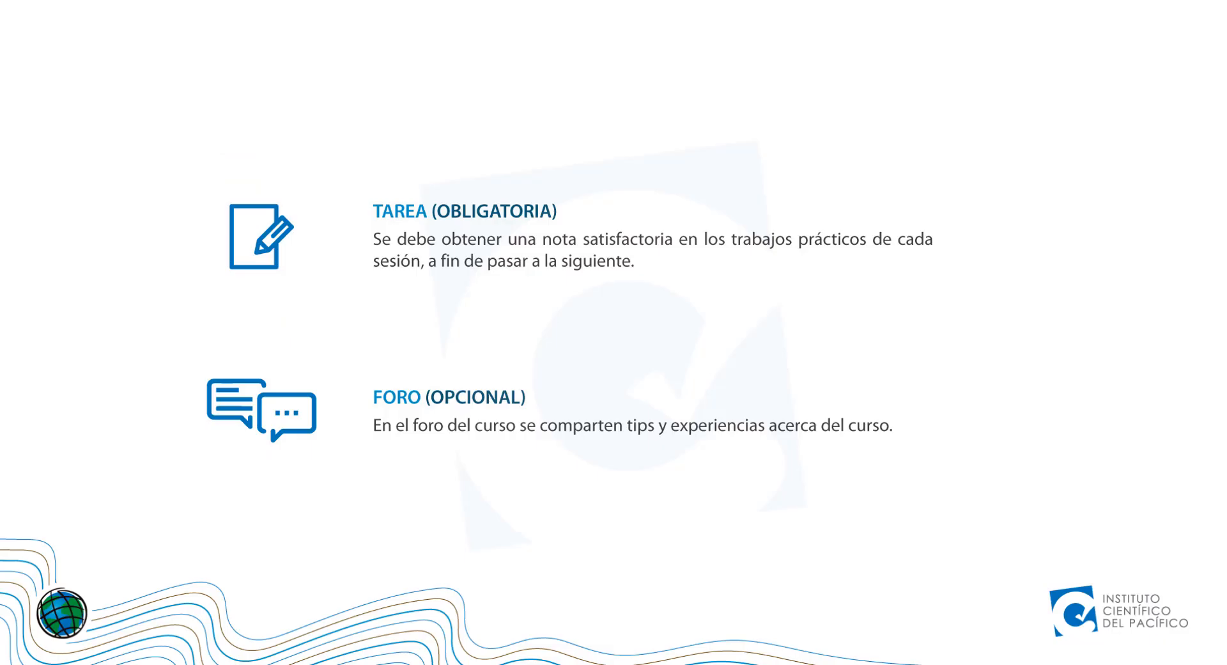